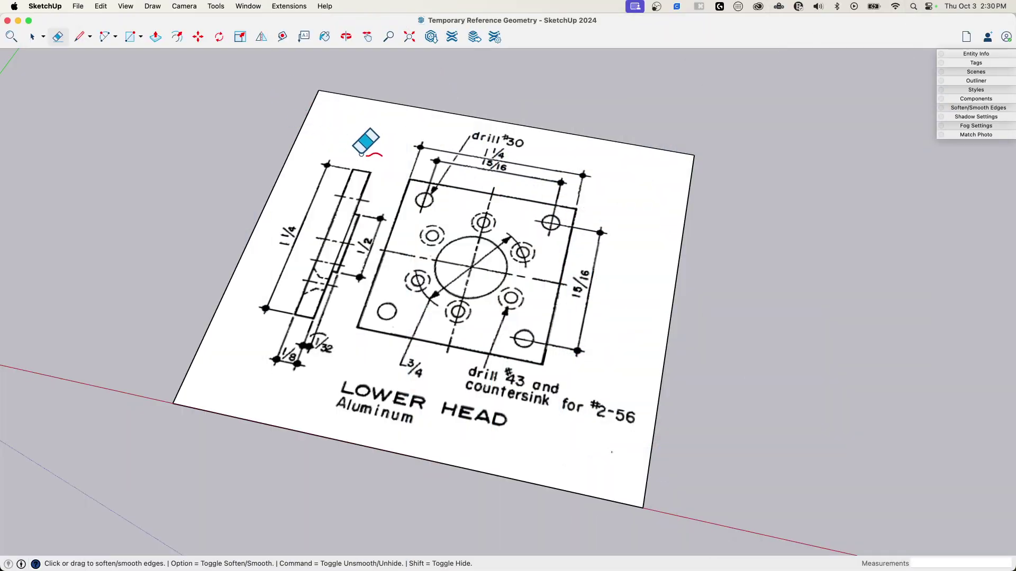
Orbit and zoom the view to frame the Lower Head reference drawing
mouse_move(361, 155)
middle_down()
mouse_move(488, 254)
mouse_move(502, 281)
mouse_move(438, 371)
middle_up()
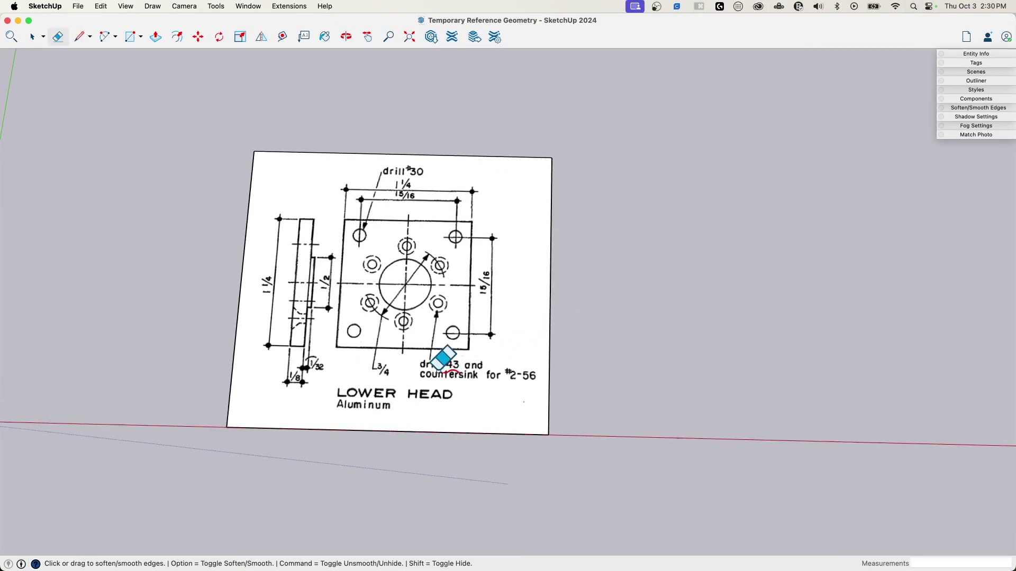
scroll(538, 236, down, 5)
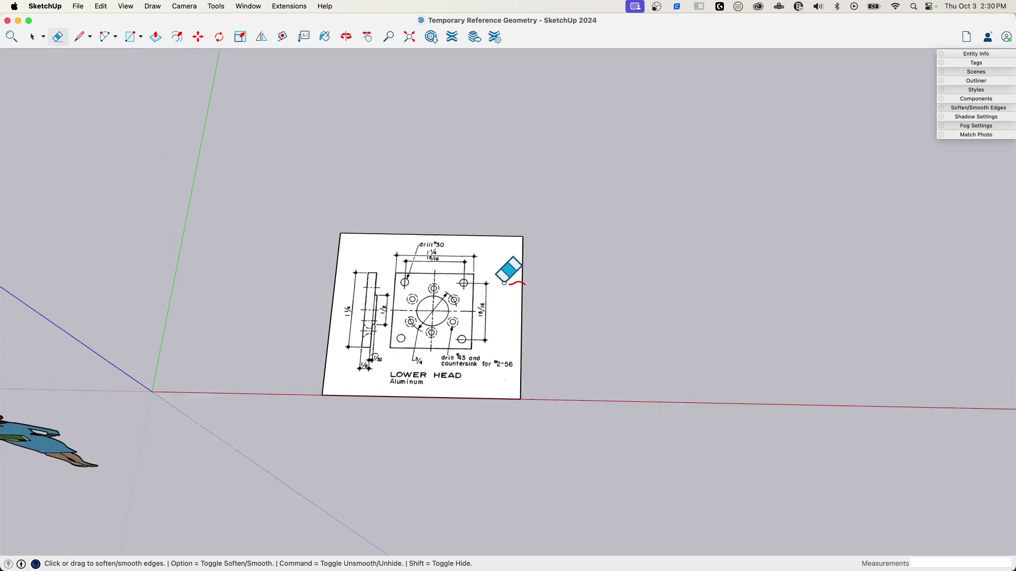
scroll(504, 283, up, 5)
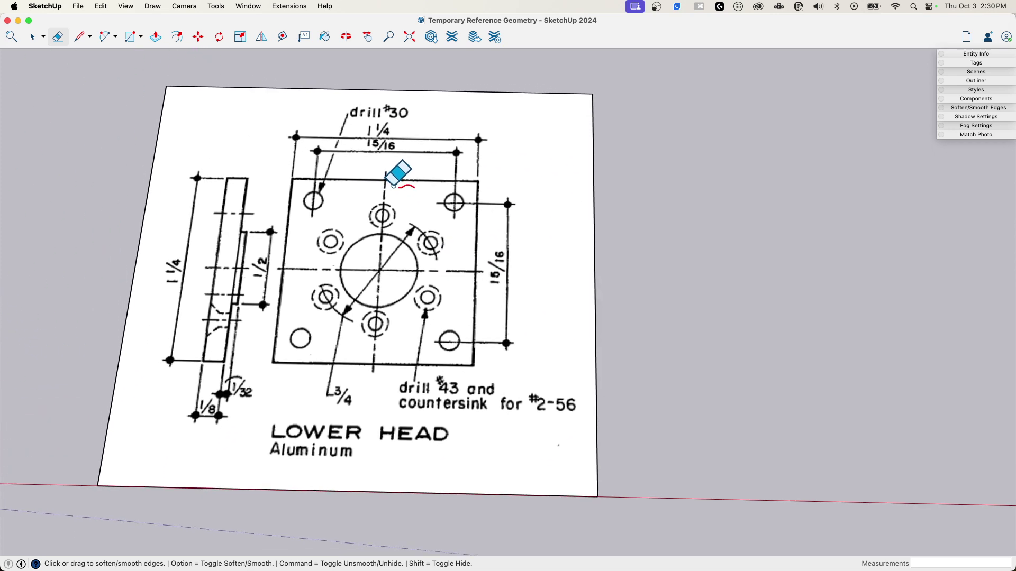
mouse_move(393, 185)
middle_down()
mouse_move(335, 170)
mouse_move(431, 233)
mouse_move(476, 245)
mouse_move(410, 191)
mouse_move(427, 164)
mouse_move(460, 161)
mouse_move(403, 306)
middle_up()
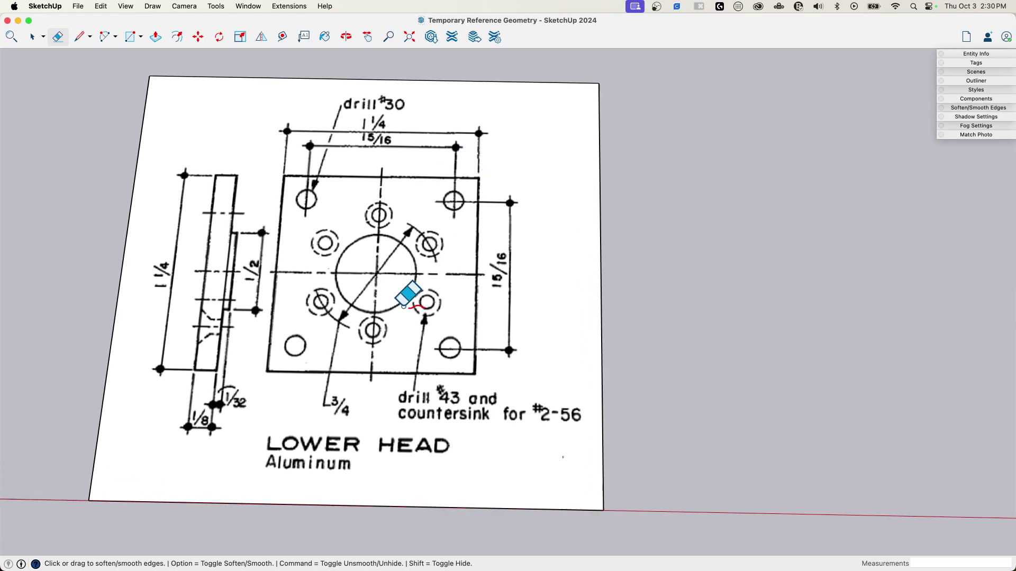
scroll(404, 306, down, 6)
key(space)
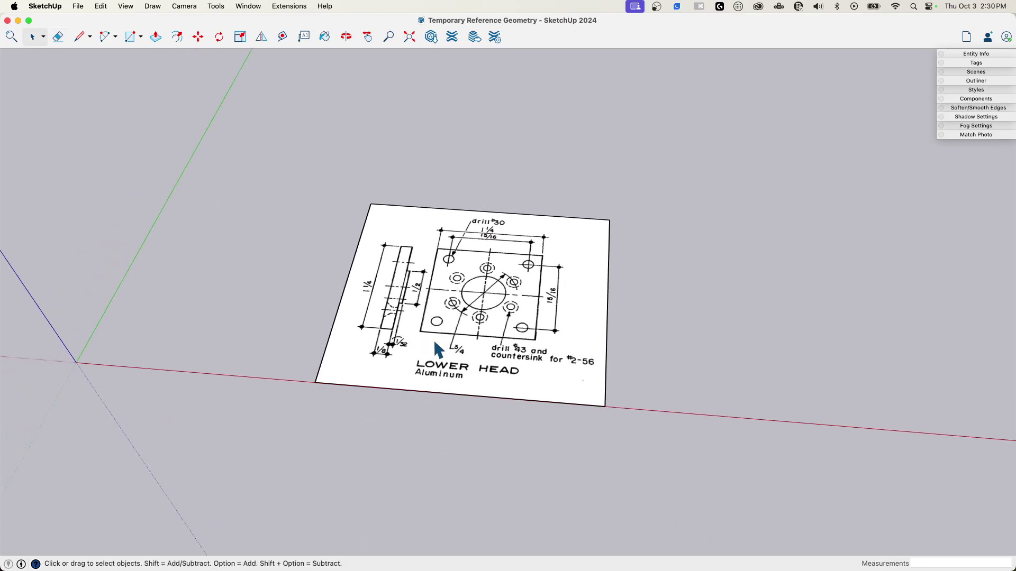
mouse_move(435, 344)
middle_down()
mouse_move(472, 355)
mouse_move(426, 277)
mouse_move(450, 320)
mouse_move(442, 324)
middle_up()
scroll(487, 349, up, 5)
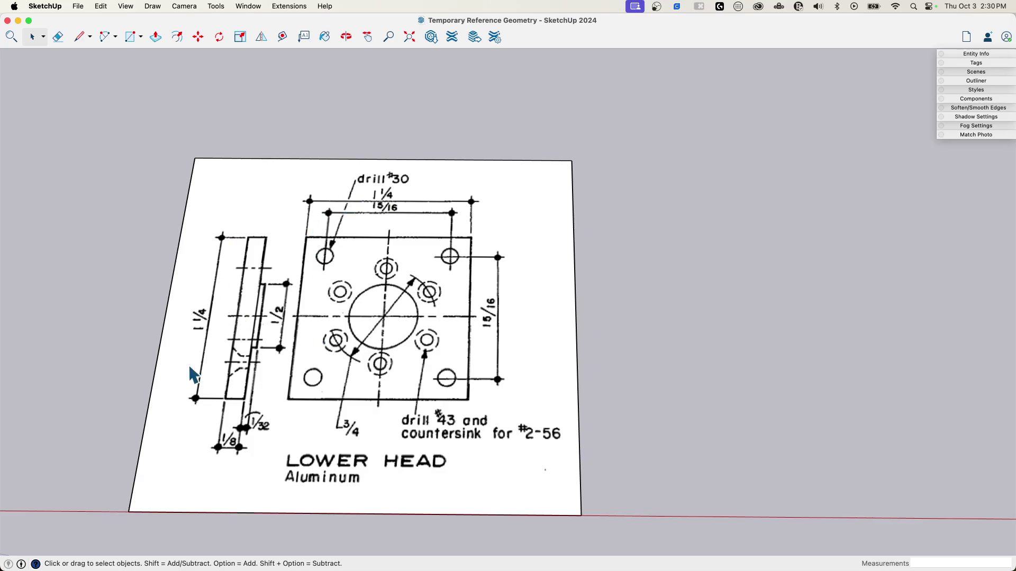
scroll(395, 377, down, 3)
Draw a 1.25 by 1.25 square beside the drawing, replacing a mistaken first rectangle, then select the drawing
key(r)
click(518, 372)
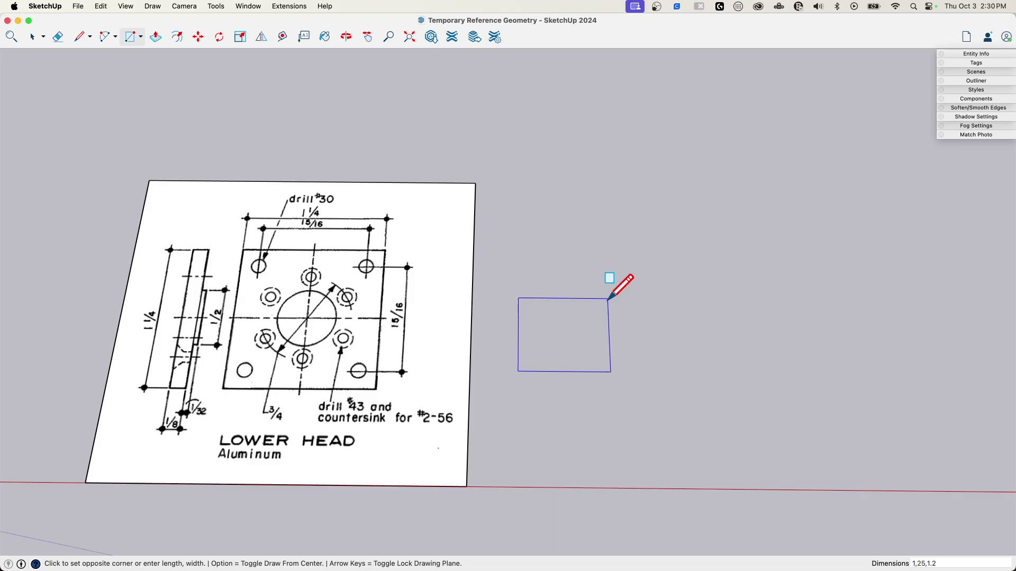
key(Return)
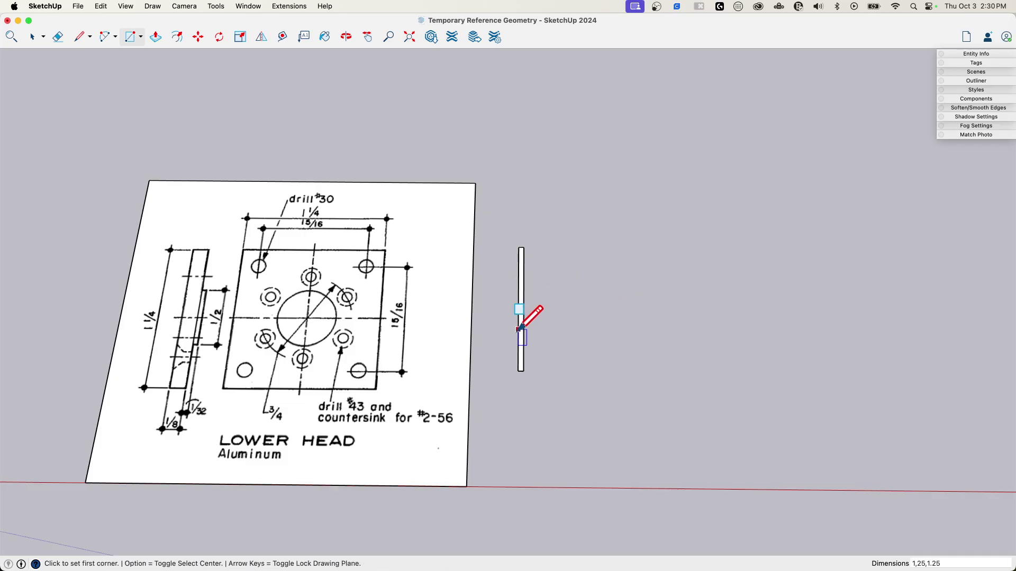
key(super+z)
click(505, 357)
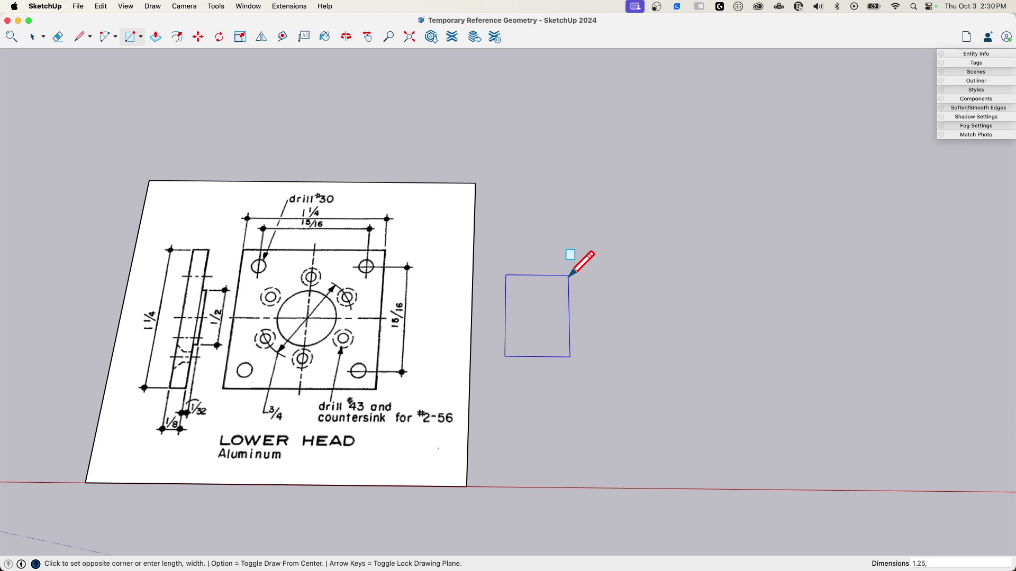
key(Return)
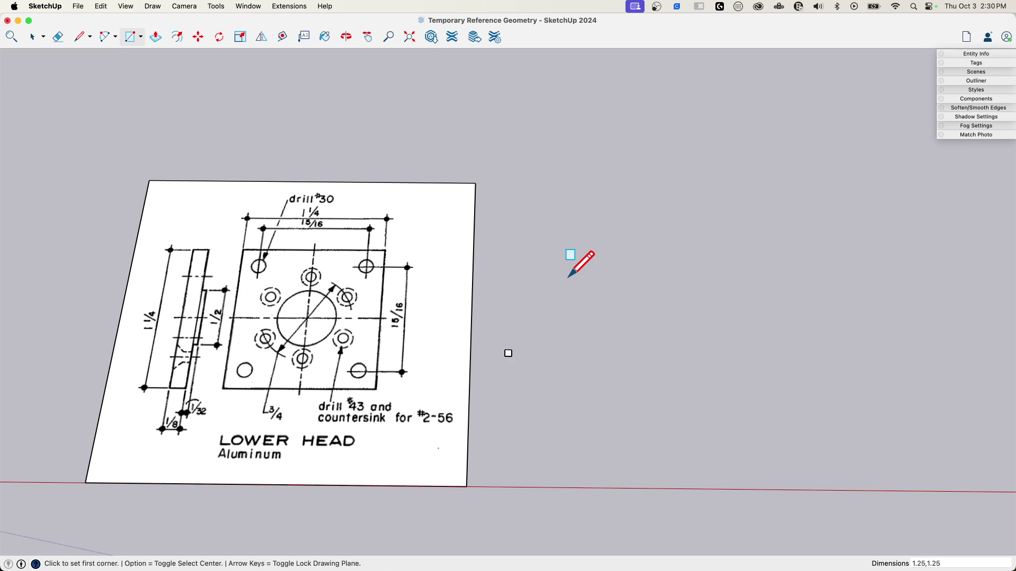
key(space)
click(369, 297)
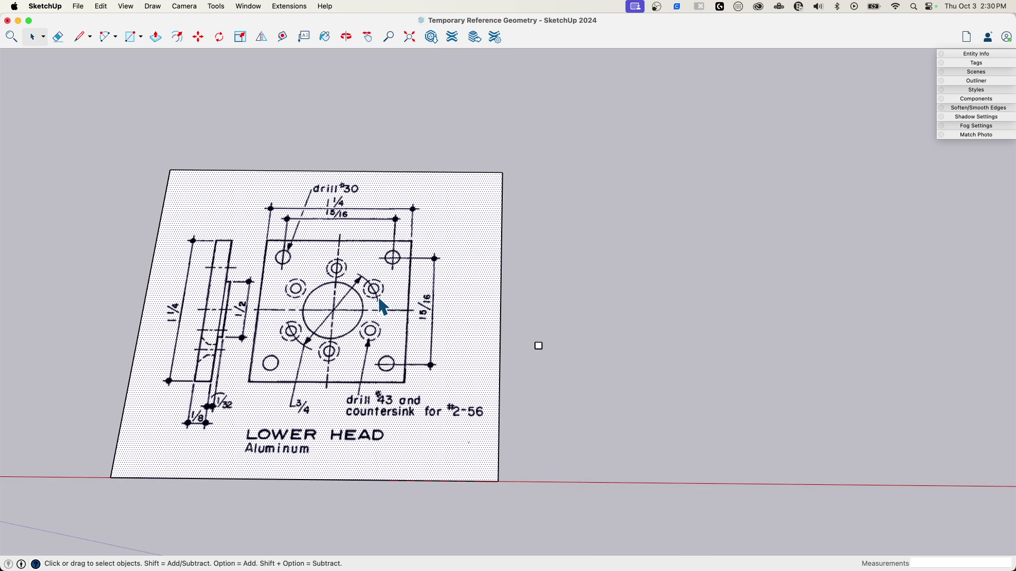
Scale the Lower Head drawing by 0.11 and move it next to the 1.25 square
key(s)
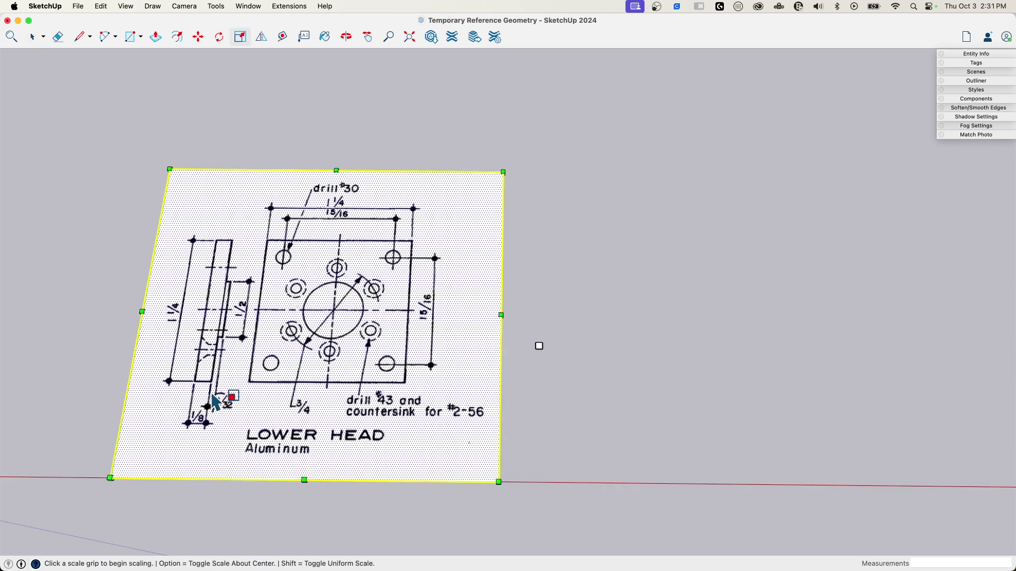
drag(110, 478, 479, 221)
key(m)
click(525, 169)
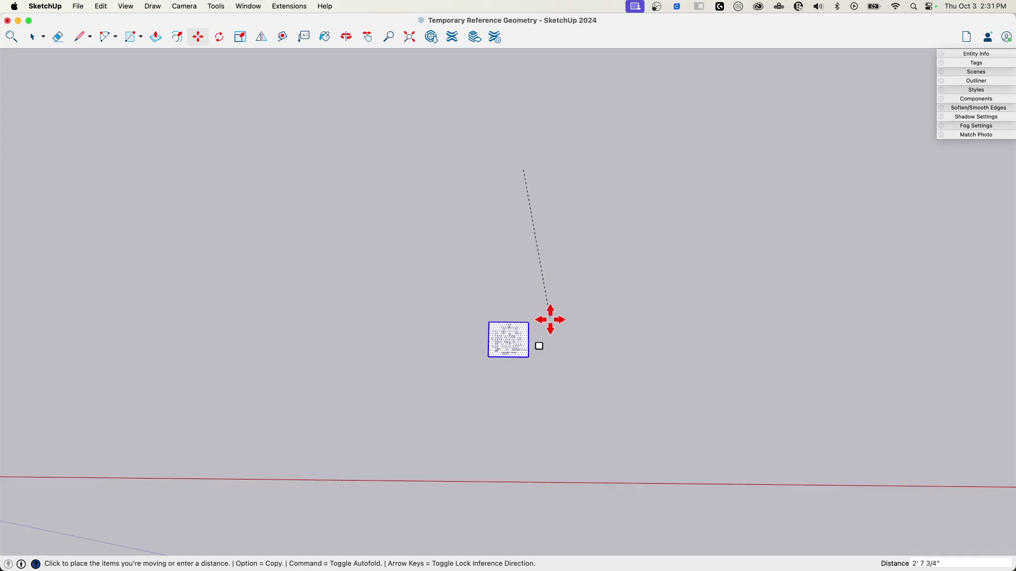
click(549, 333)
scroll(543, 358, up, 1)
scroll(544, 358, up, 10)
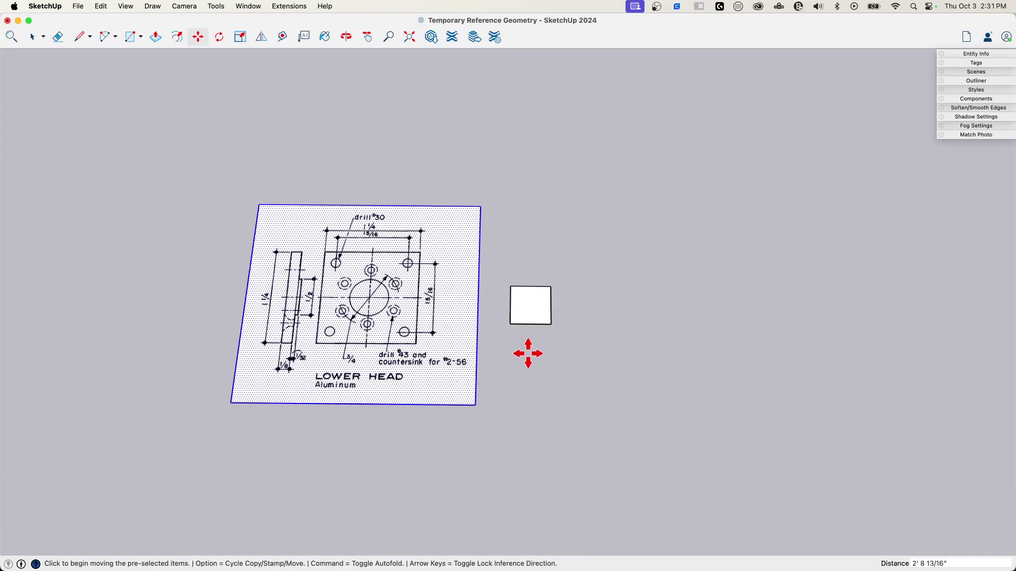
key(space)
click(492, 307)
middle_drag(491, 306, 364, 226)
shift+middle_drag(364, 227, 410, 228)
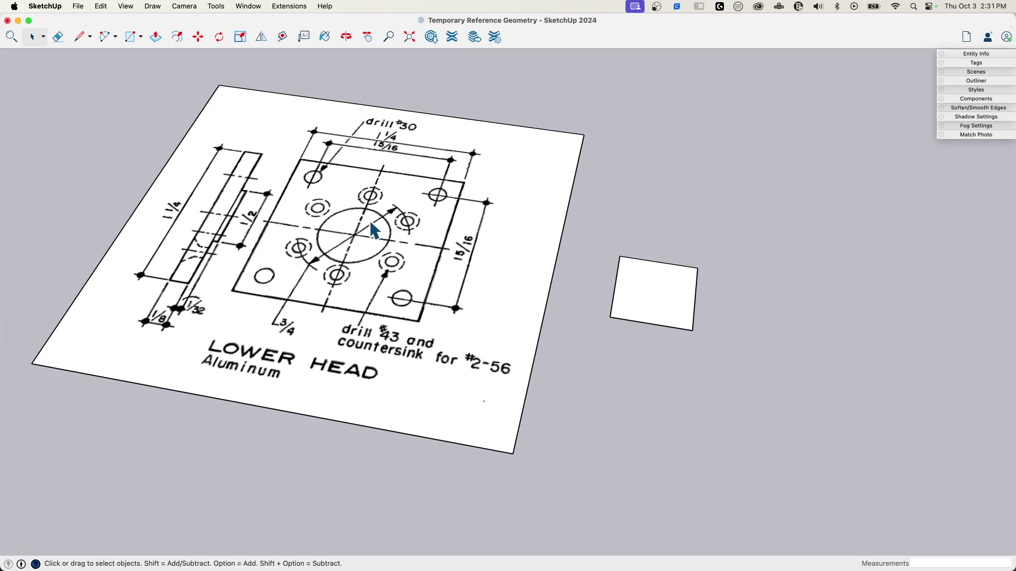
middle_drag(148, 331, 270, 181)
middle_drag(405, 197, 598, 263)
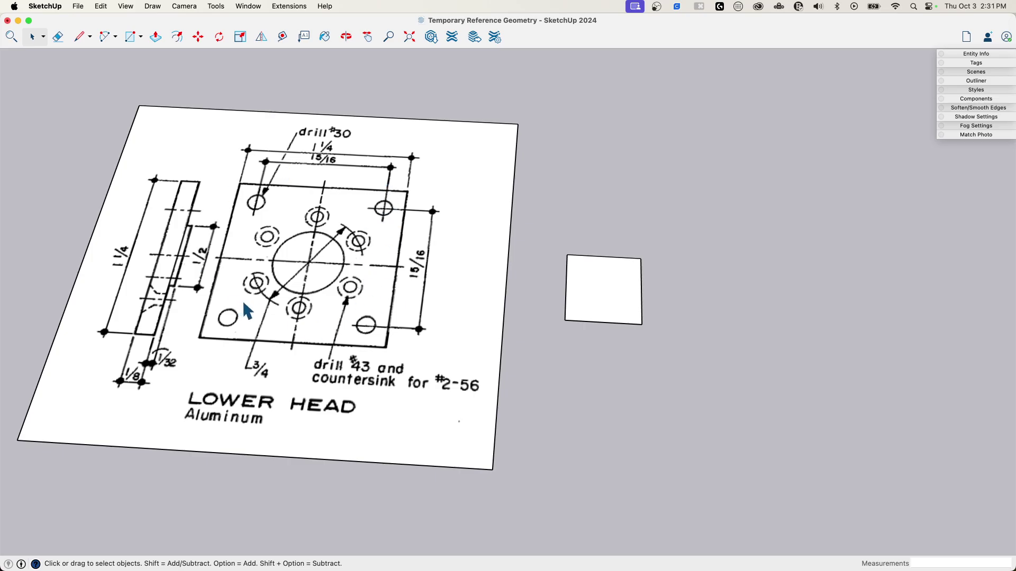
middle_drag(348, 191, 190, 274)
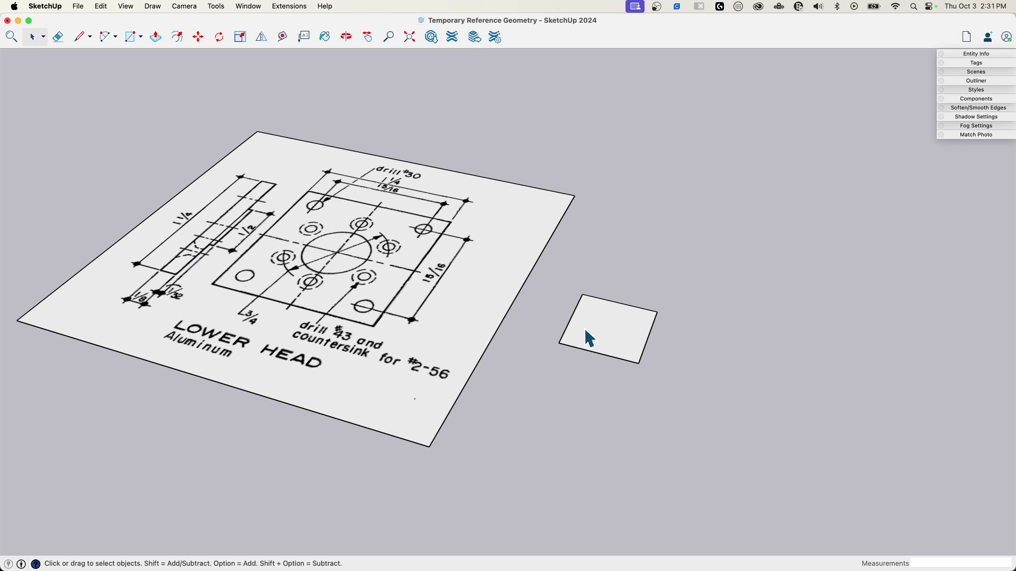
scroll(498, 289, up, 1)
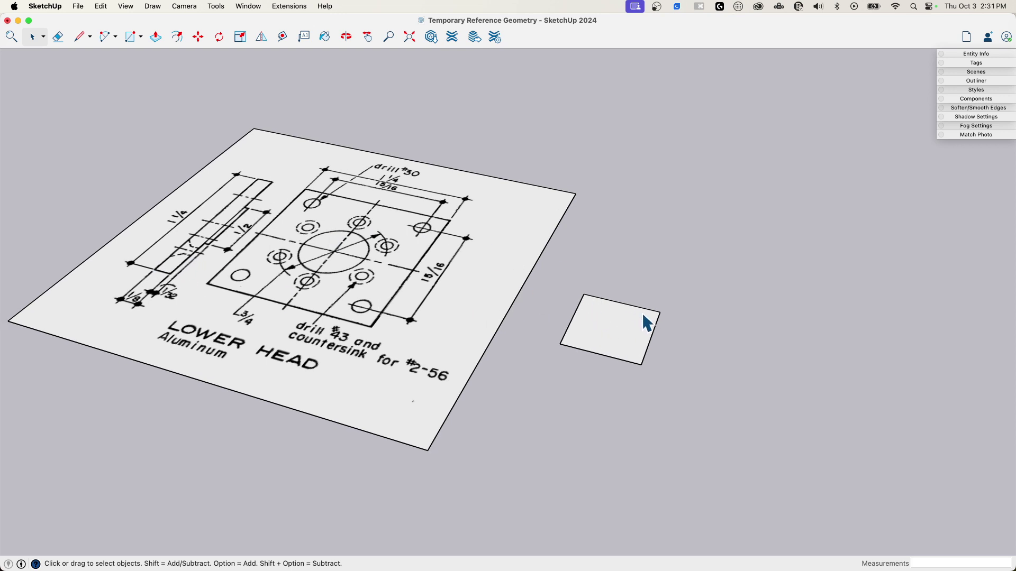
mouse_move(560, 329)
middle_down()
mouse_move(529, 288)
mouse_move(314, 188)
mouse_move(560, 265)
mouse_move(581, 309)
mouse_move(576, 291)
mouse_move(612, 280)
middle_up()
middle_drag(387, 233, 286, 305)
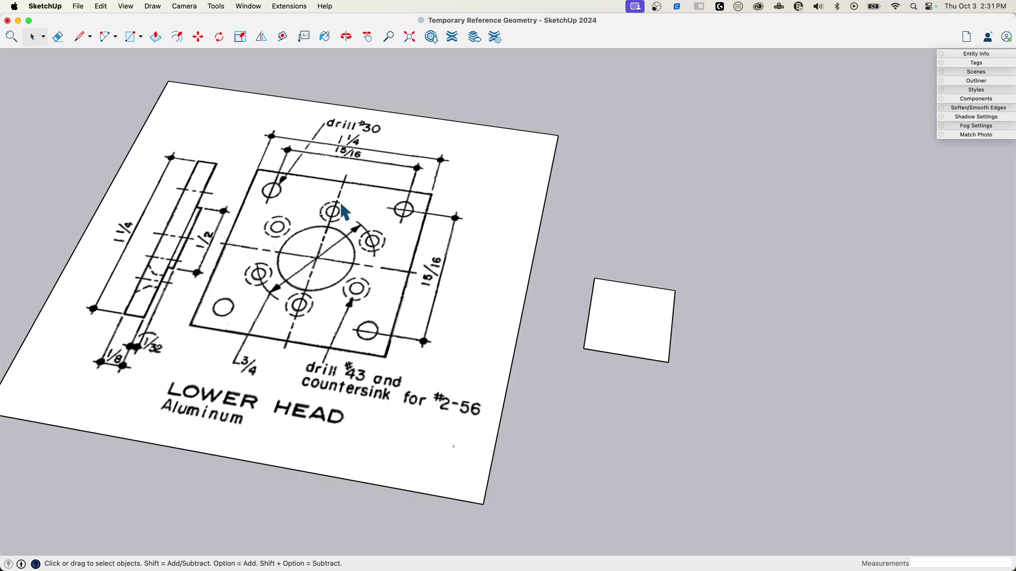
mouse_move(345, 291)
middle_down()
mouse_move(667, 284)
mouse_move(656, 315)
mouse_move(637, 304)
mouse_move(645, 327)
middle_up()
mouse_move(549, 305)
middle_down()
mouse_move(347, 229)
mouse_move(243, 228)
mouse_move(221, 203)
middle_up()
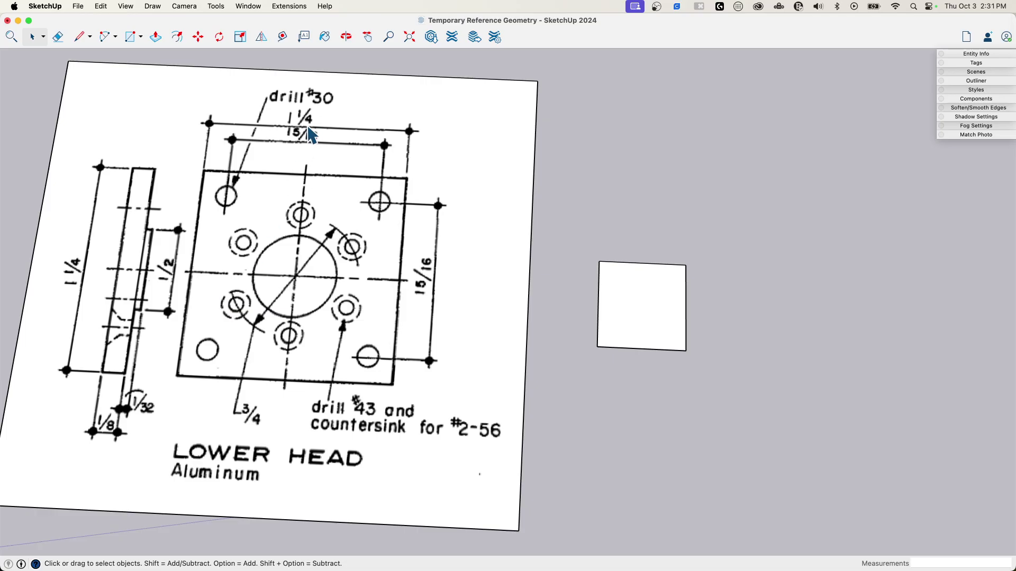
middle_drag(307, 127, 307, 128)
mouse_move(347, 225)
middle_down()
mouse_move(322, 150)
mouse_move(385, 206)
middle_up()
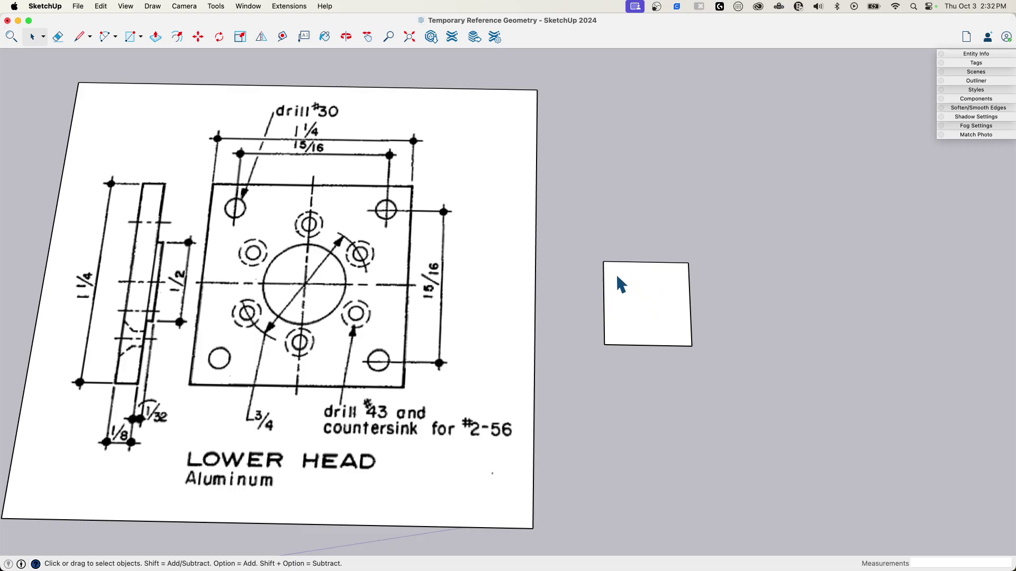
Draw a 15/16 by 15/16 rectangle starting inside the 1.25 square
key(r)
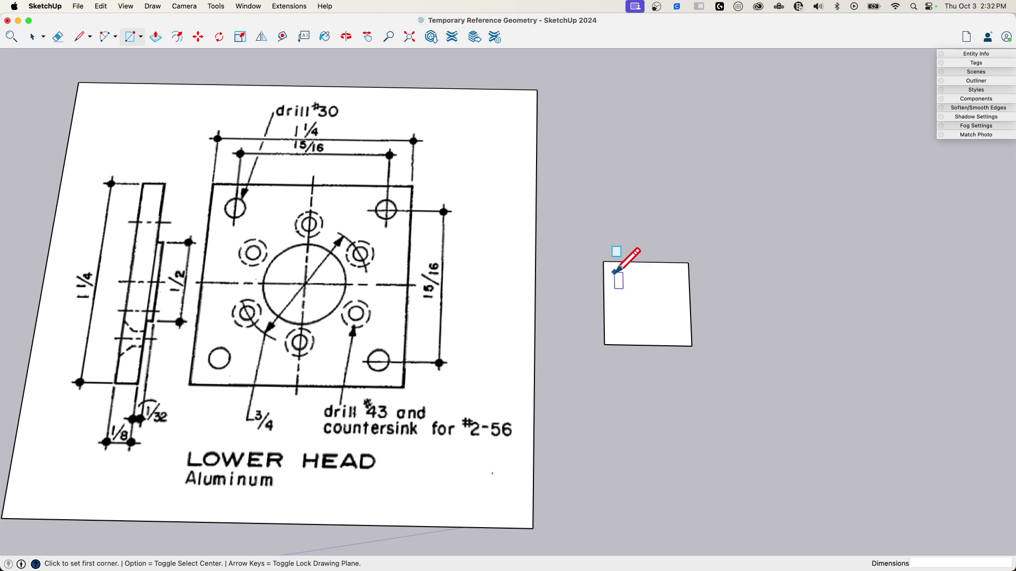
click(615, 271)
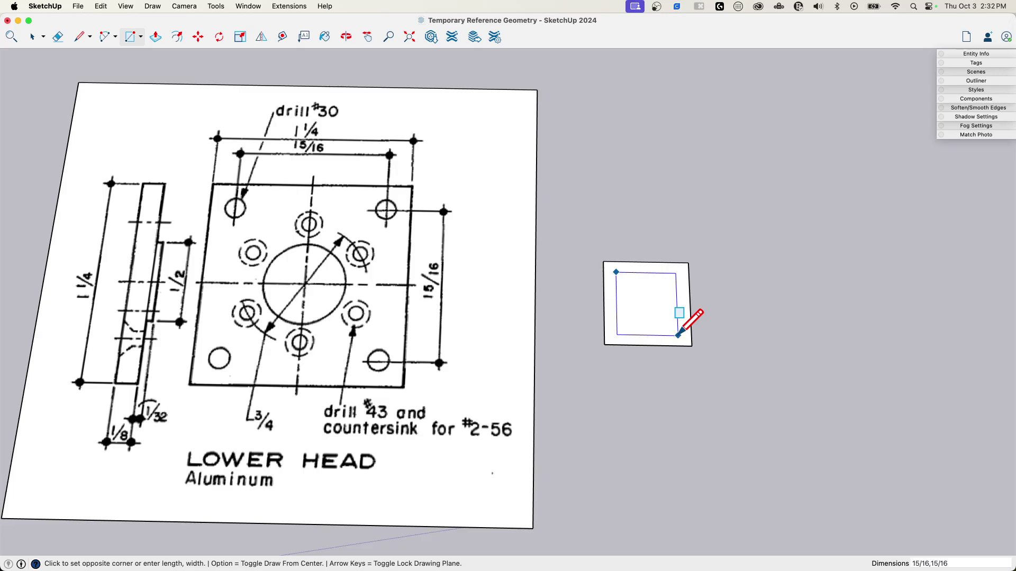
click(678, 335)
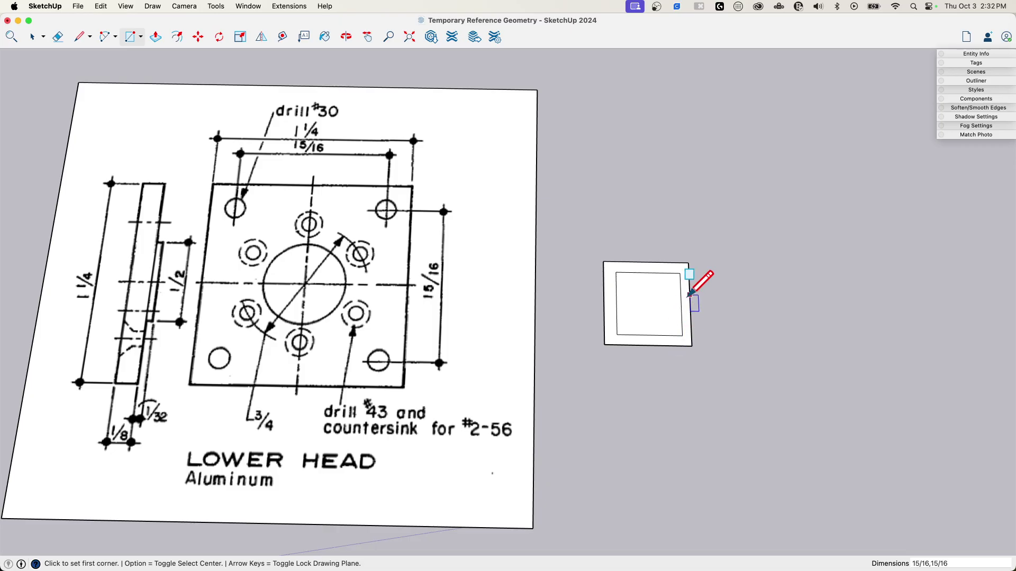
key(space)
scroll(668, 313, up, 4)
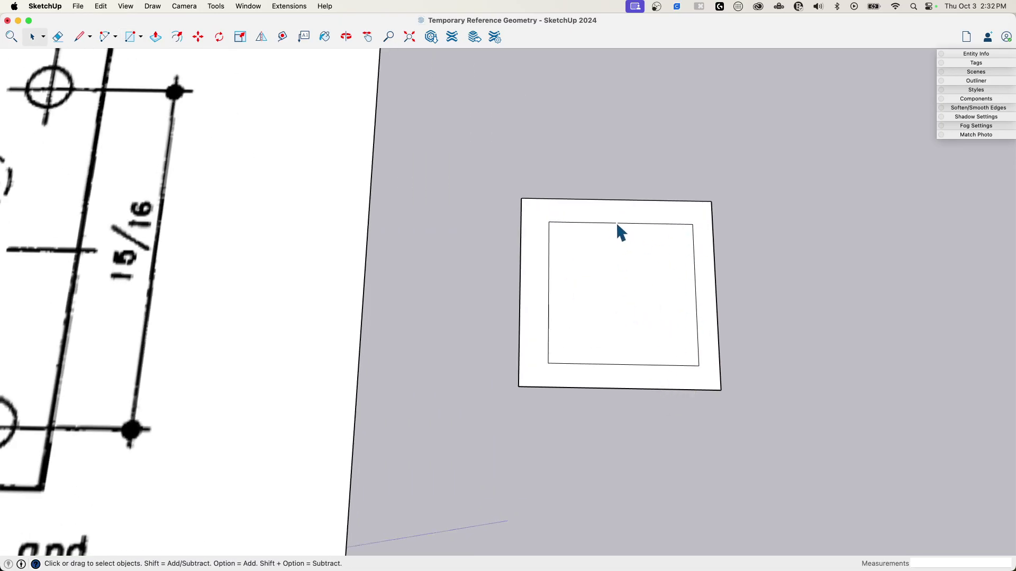
Move the 15/16 inner square so it is centred inside the 1.25 square
click(618, 248)
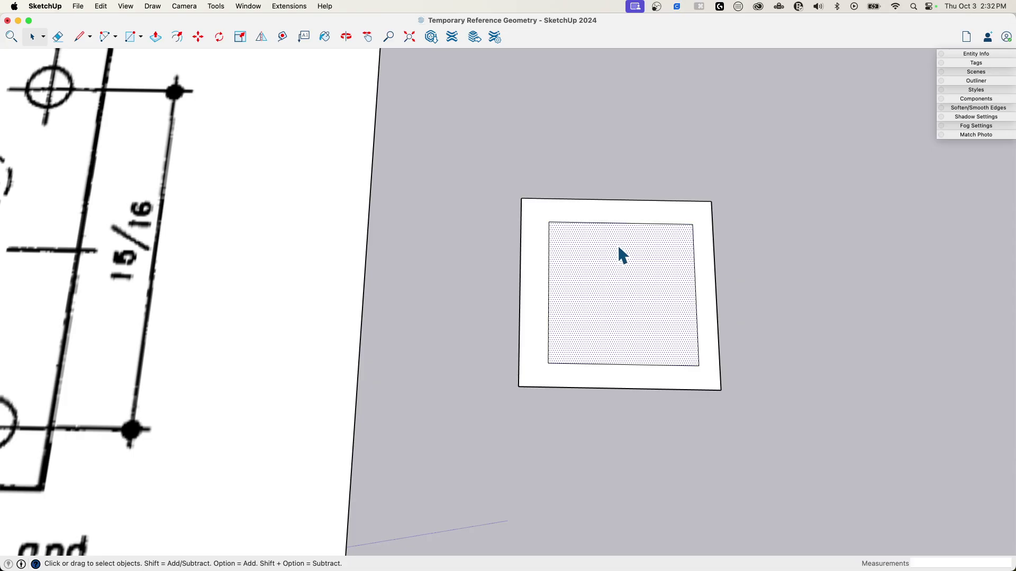
key(m)
click(621, 222)
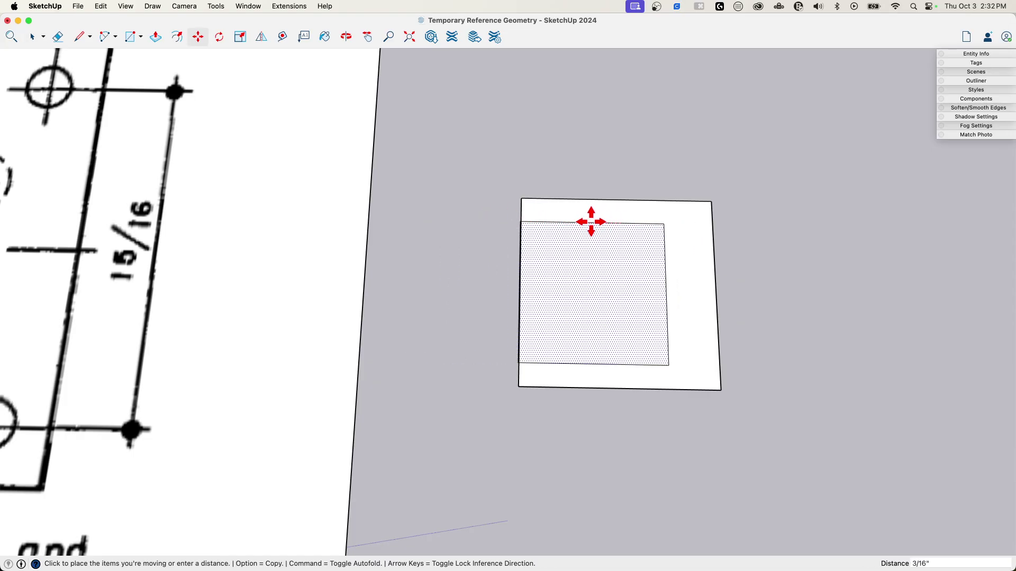
click(613, 200)
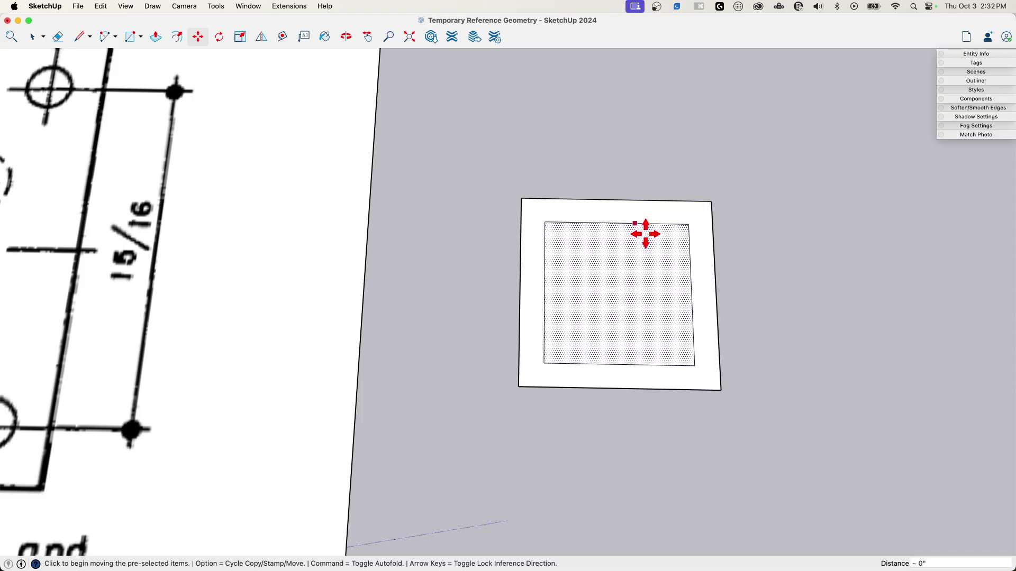
click(690, 291)
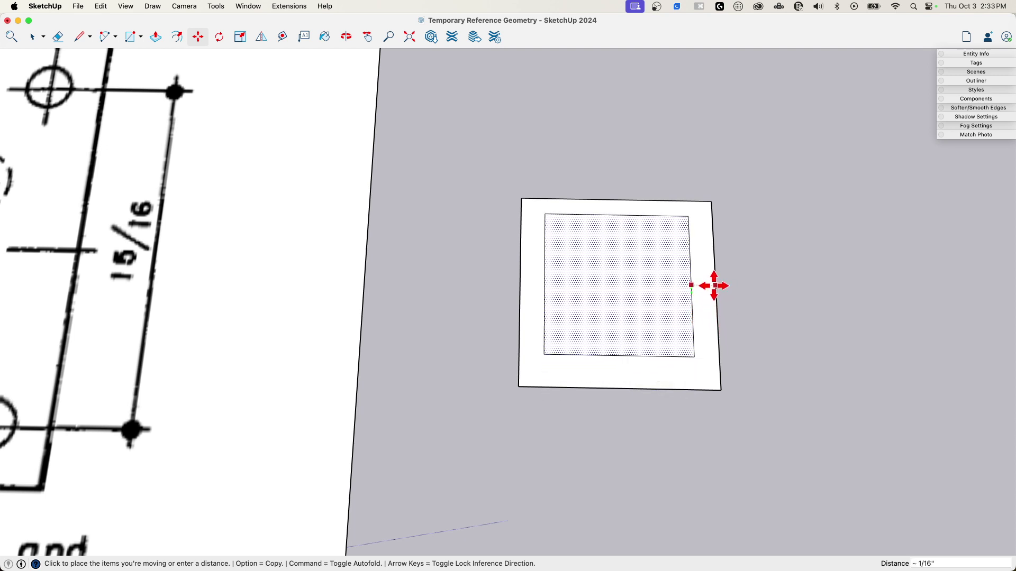
scroll(714, 288, up, 10)
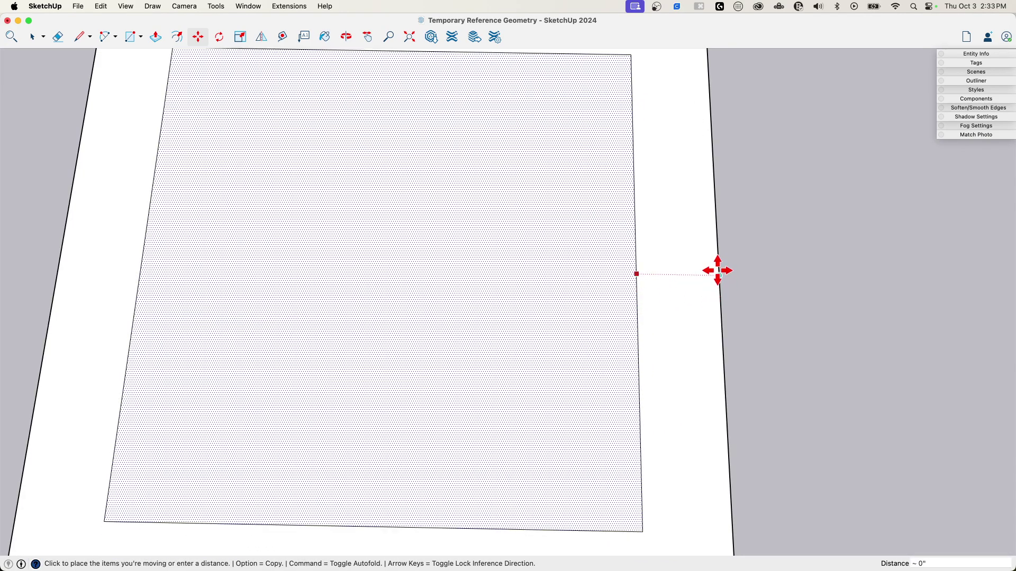
click(717, 272)
scroll(714, 320, down, 10)
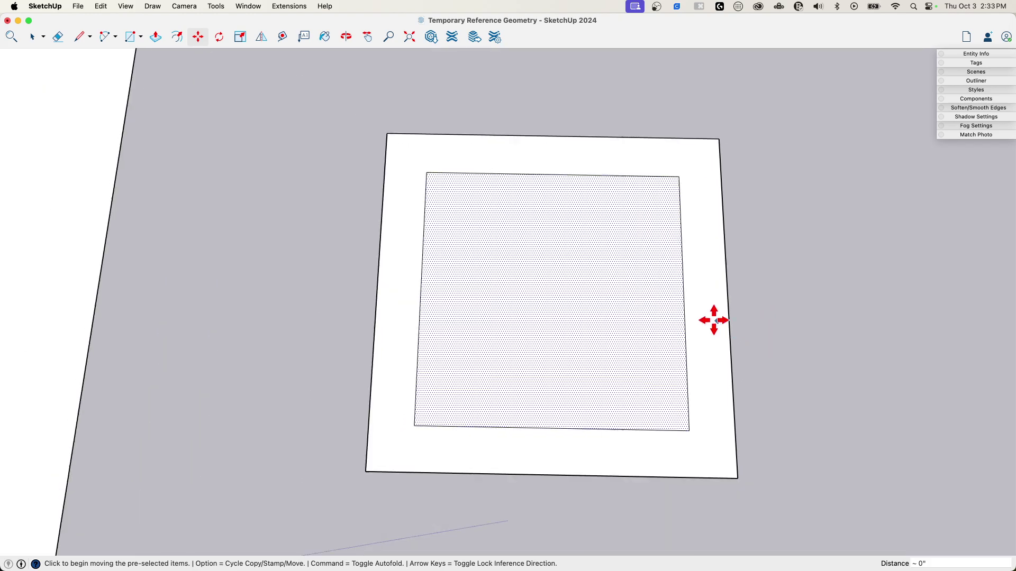
scroll(616, 315, down, 3)
key(space)
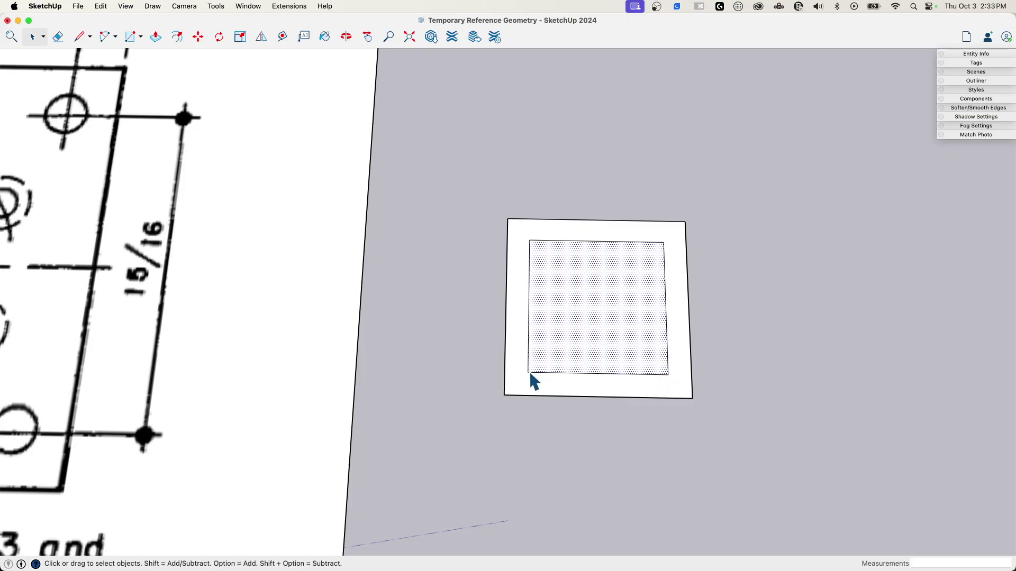
Start a circle centred on the inner square's top-left corner
scroll(186, 419, down, 3)
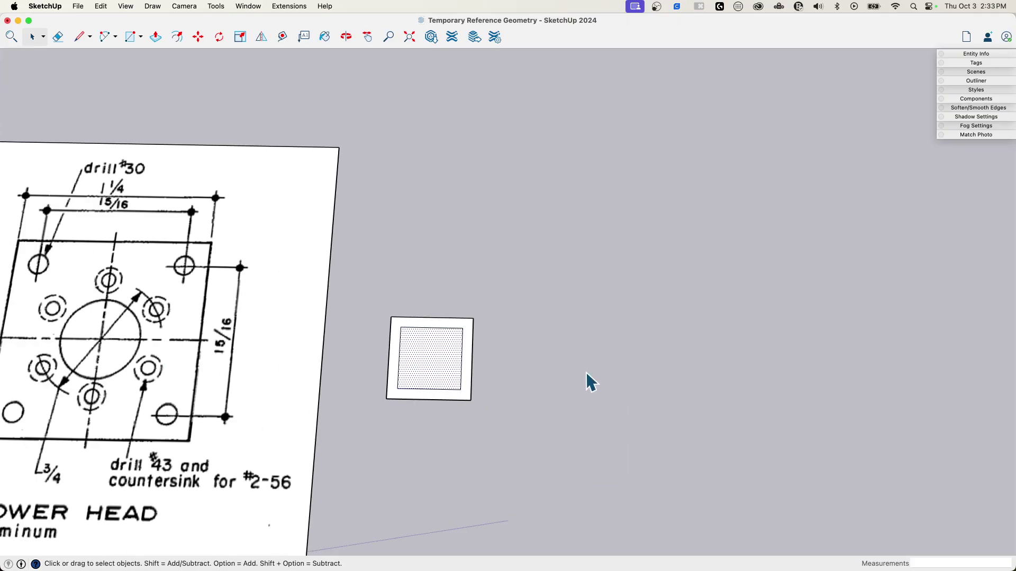
scroll(590, 381, down, 3)
scroll(186, 402, up, 5)
scroll(683, 373, up, 3)
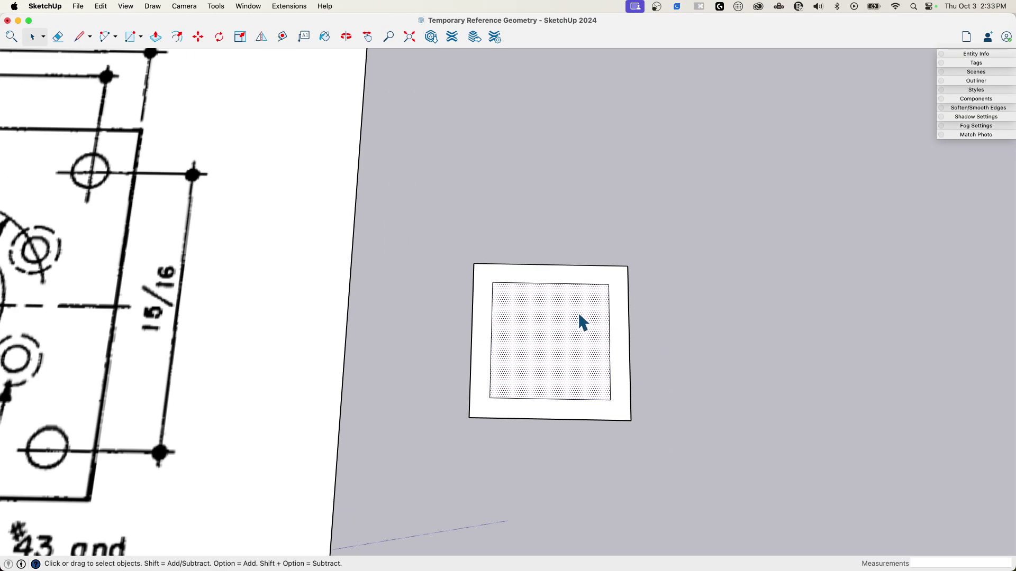
scroll(495, 286, up, 3)
key(c)
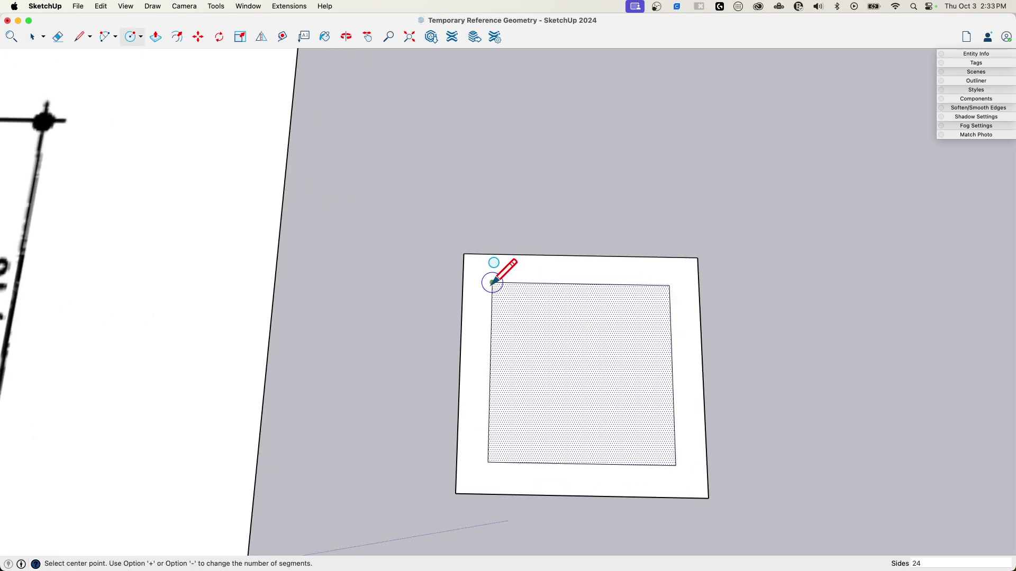
click(492, 283)
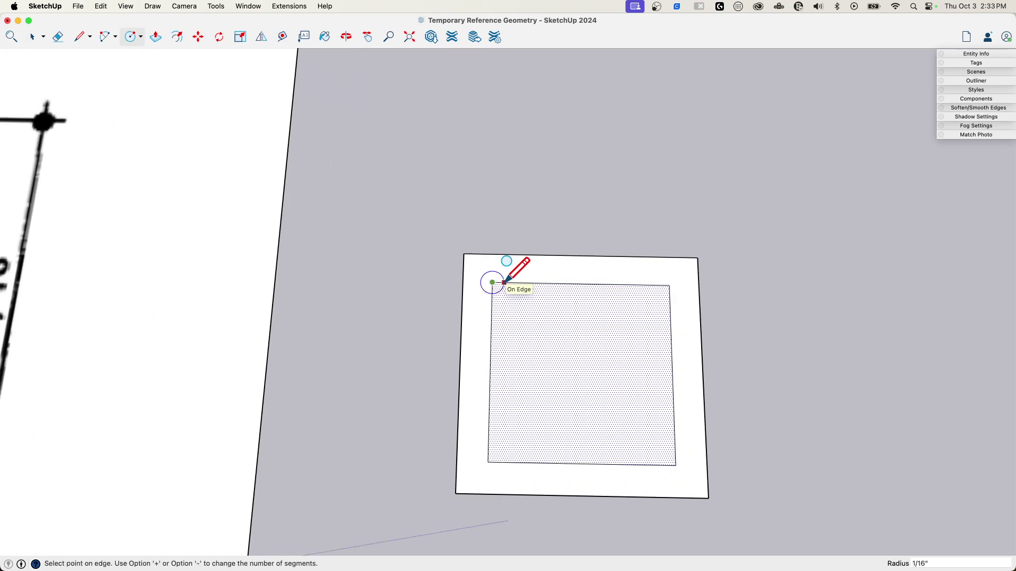
click(504, 283)
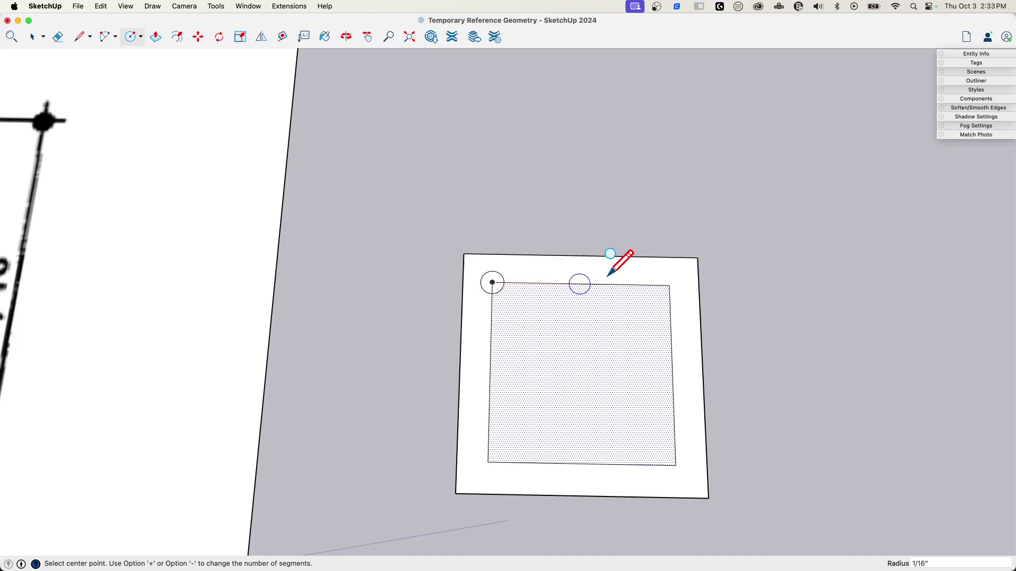
click(670, 286)
click(681, 283)
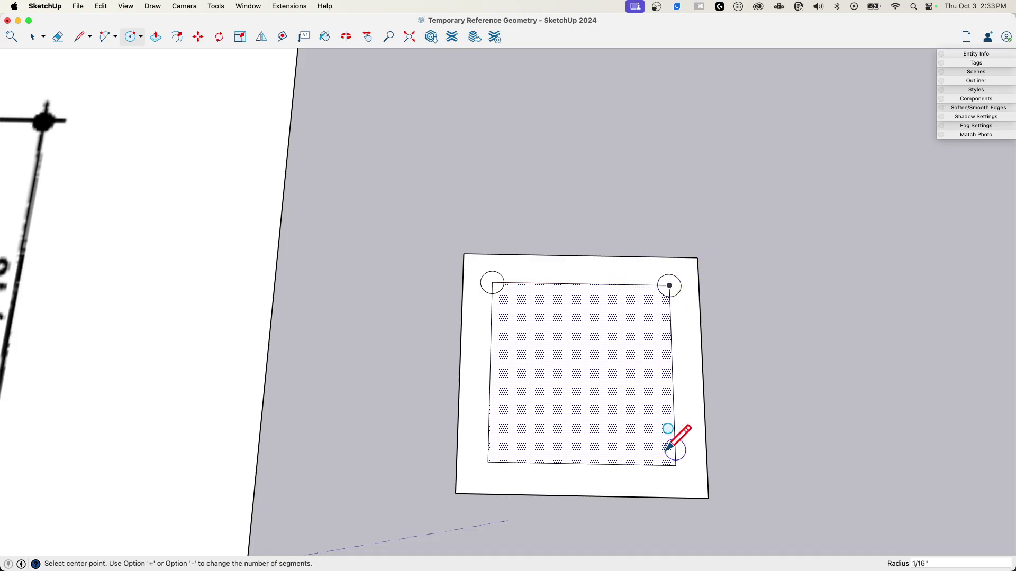
click(676, 465)
click(687, 464)
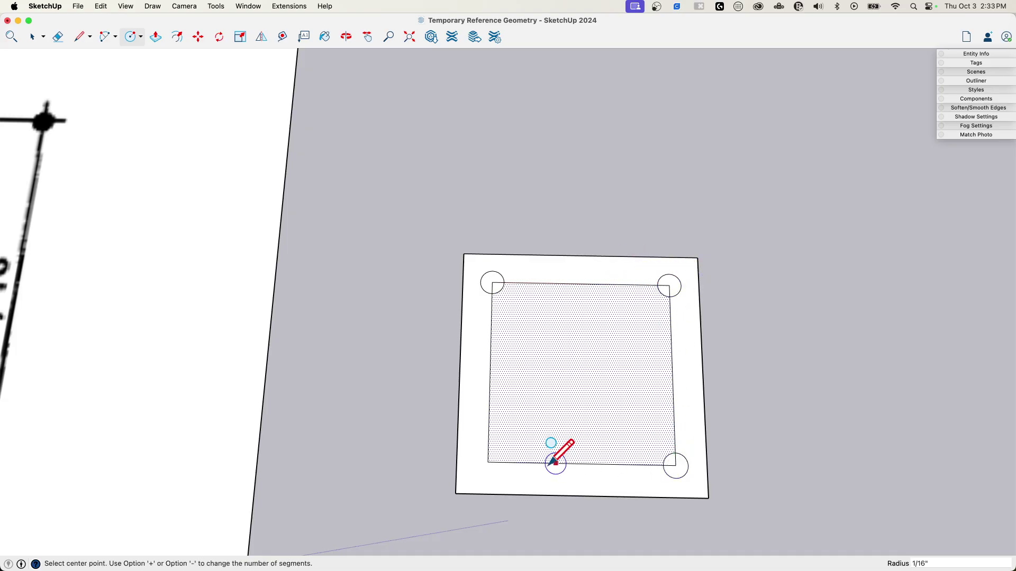
click(487, 462)
click(500, 458)
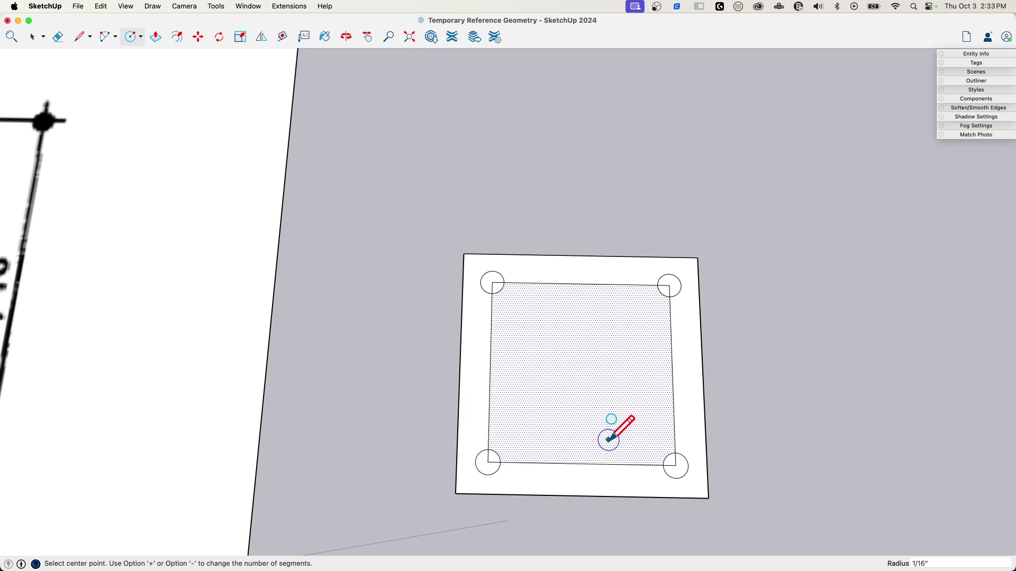
mouse_move(501, 391)
middle_down()
mouse_move(494, 467)
mouse_move(497, 435)
mouse_move(414, 376)
middle_up()
key(space)
click(442, 382)
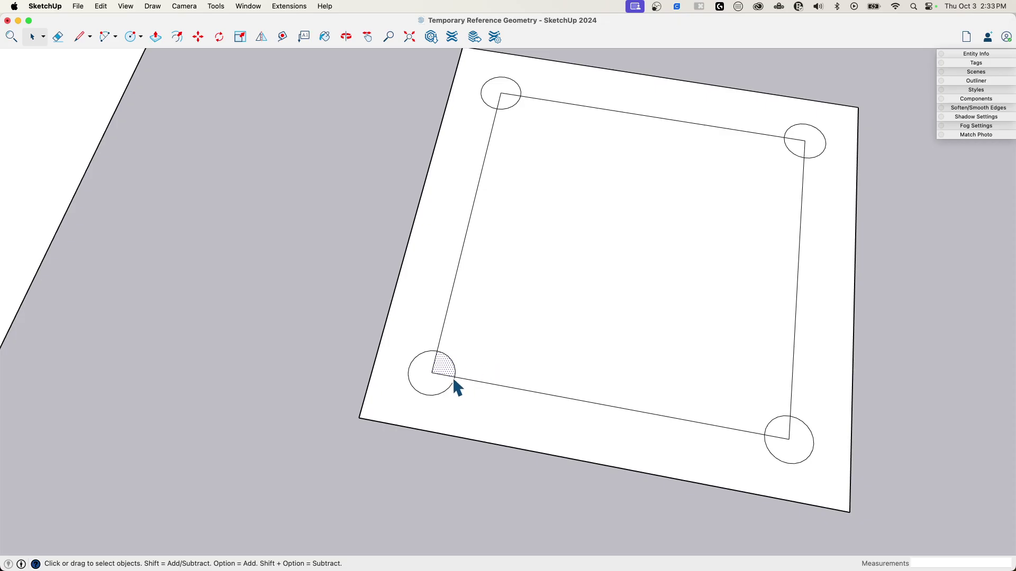
scroll(487, 362, down, 10)
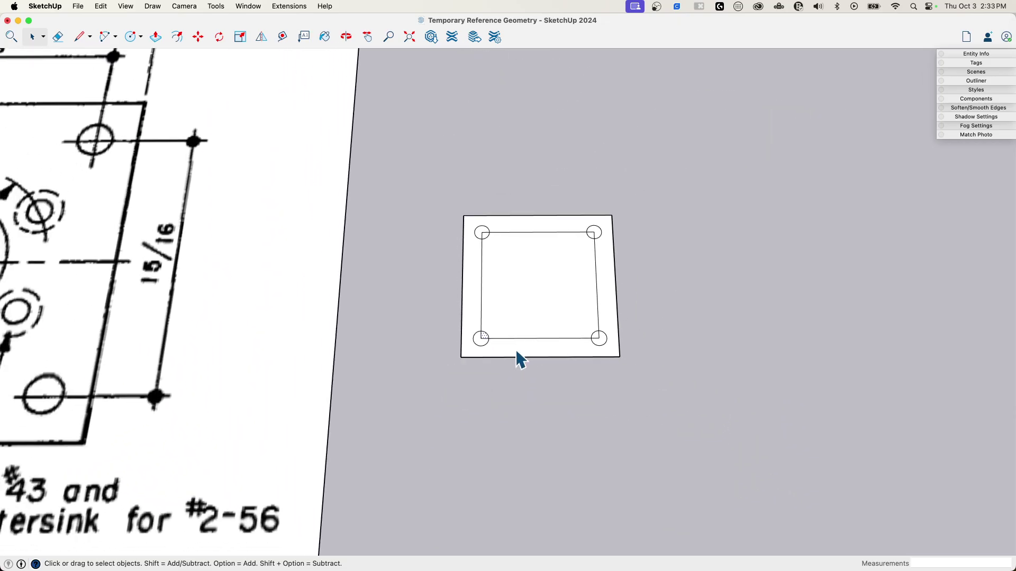
key(super+z)
key(super+z)
key(super+z)
key(super+z)
Move the inner square out beside the plate
click(531, 304)
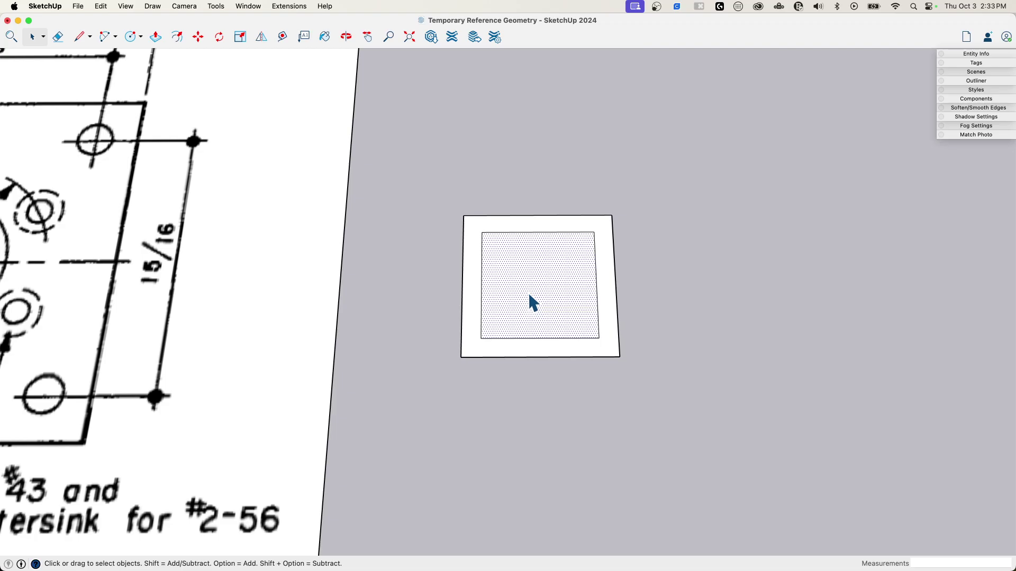
key(m)
click(529, 286)
click(739, 283)
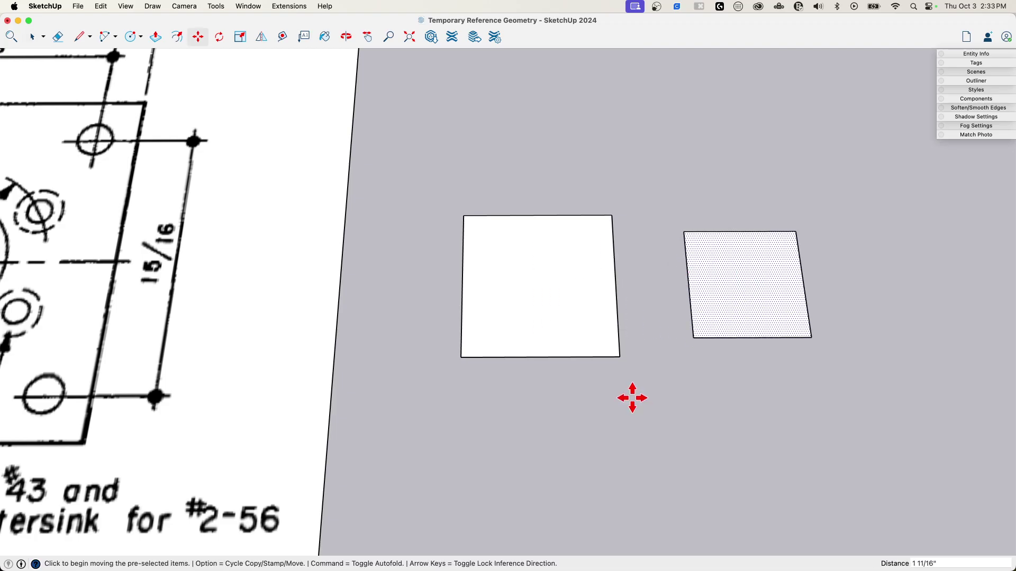
key(space)
mouse_move(630, 458)
middle_down()
mouse_move(528, 255)
mouse_move(519, 275)
middle_up()
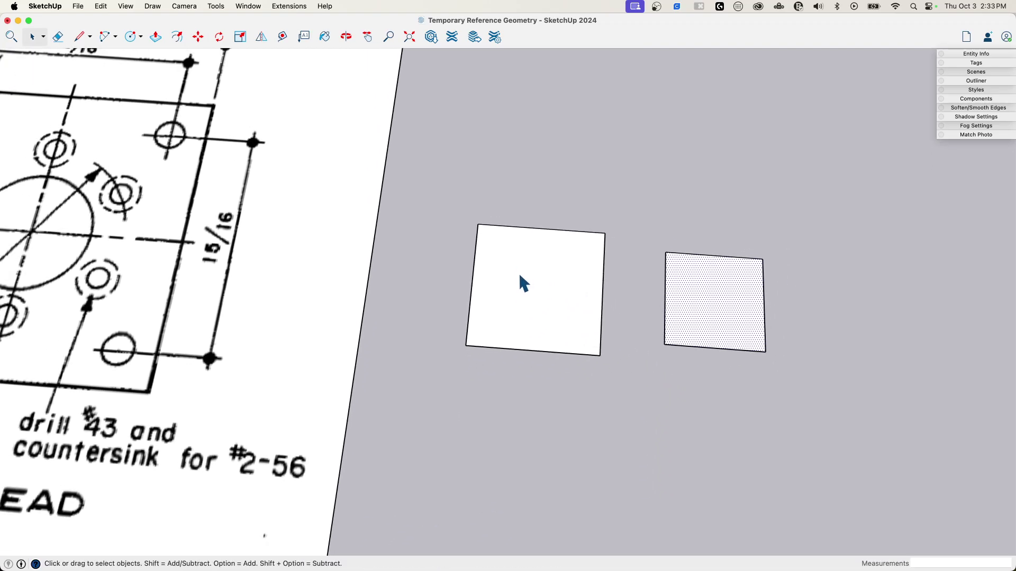
middle_drag(695, 284, 665, 278)
Make the outer 1.25 square plate into a group
double_click(499, 277)
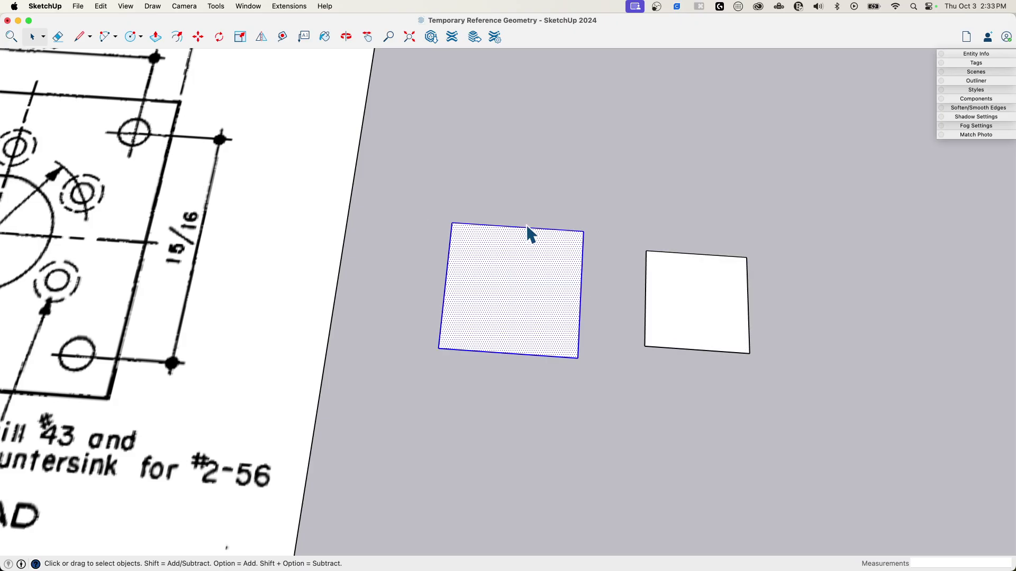
right_click(504, 268)
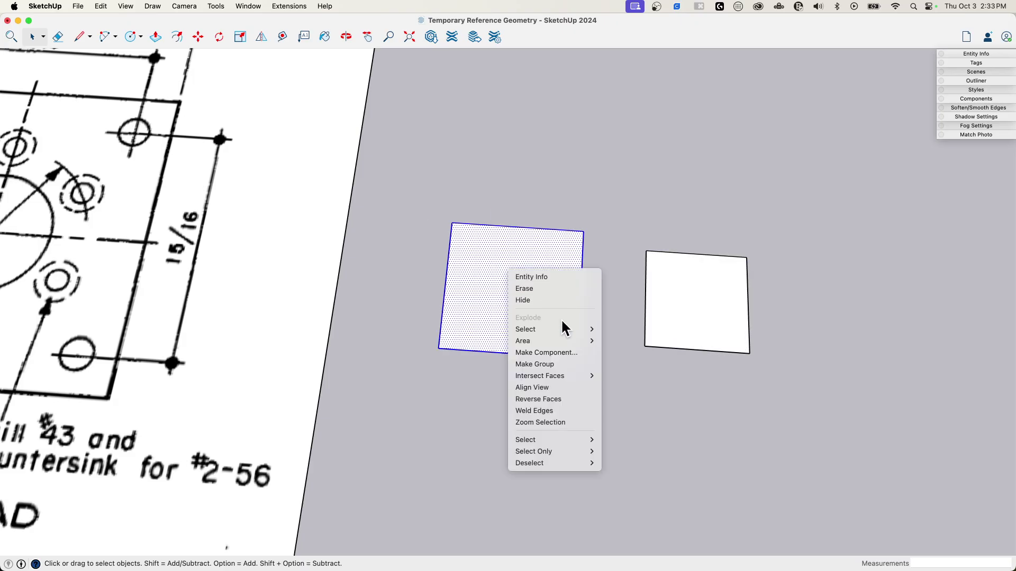
click(572, 361)
middle_drag(517, 243, 494, 275)
middle_drag(680, 295, 687, 303)
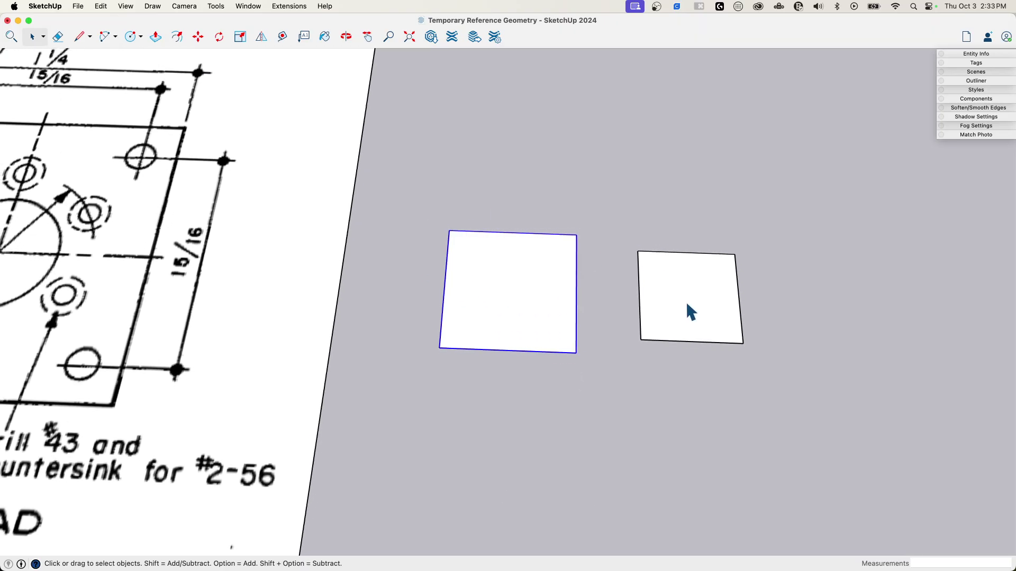
Move the inner square back inside the grouped plate and open the group for editing
double_click(686, 304)
key(m)
click(687, 290)
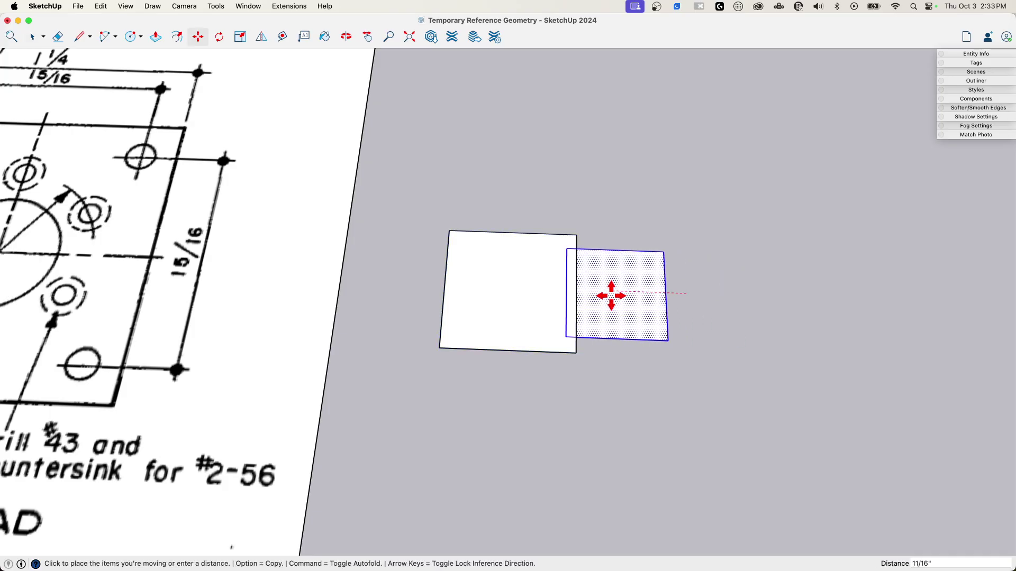
click(608, 296)
click(628, 304)
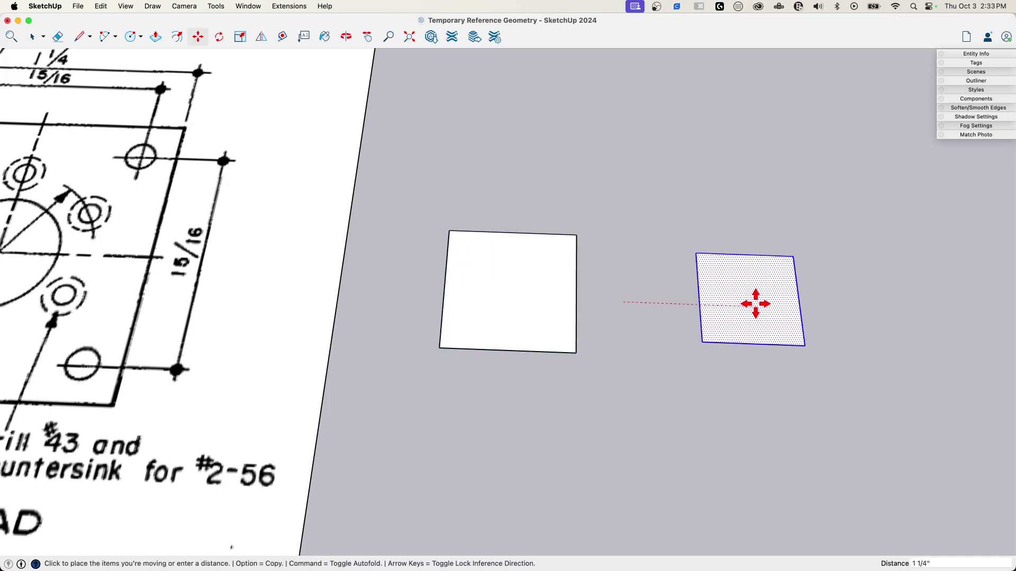
click(754, 304)
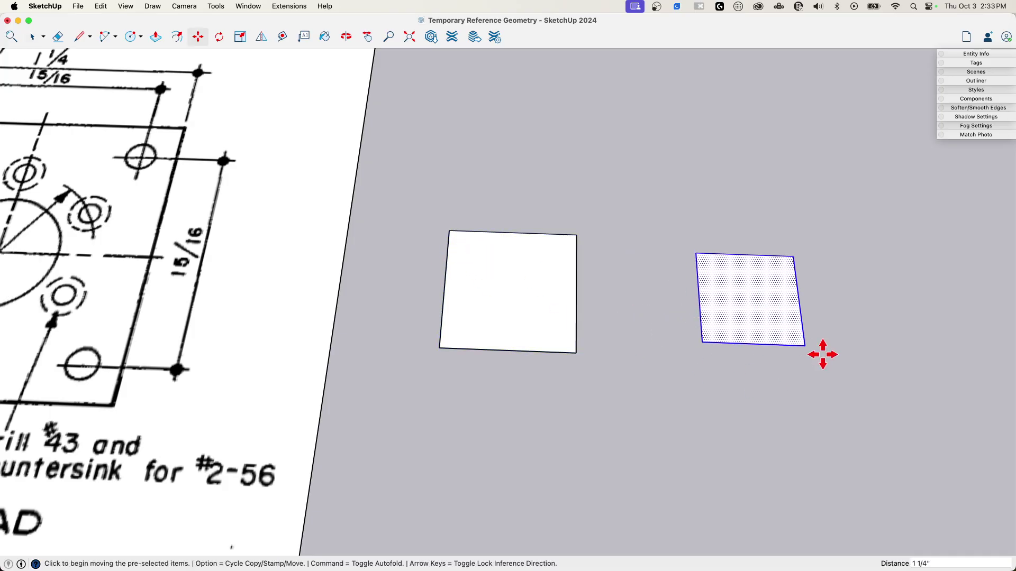
click(756, 345)
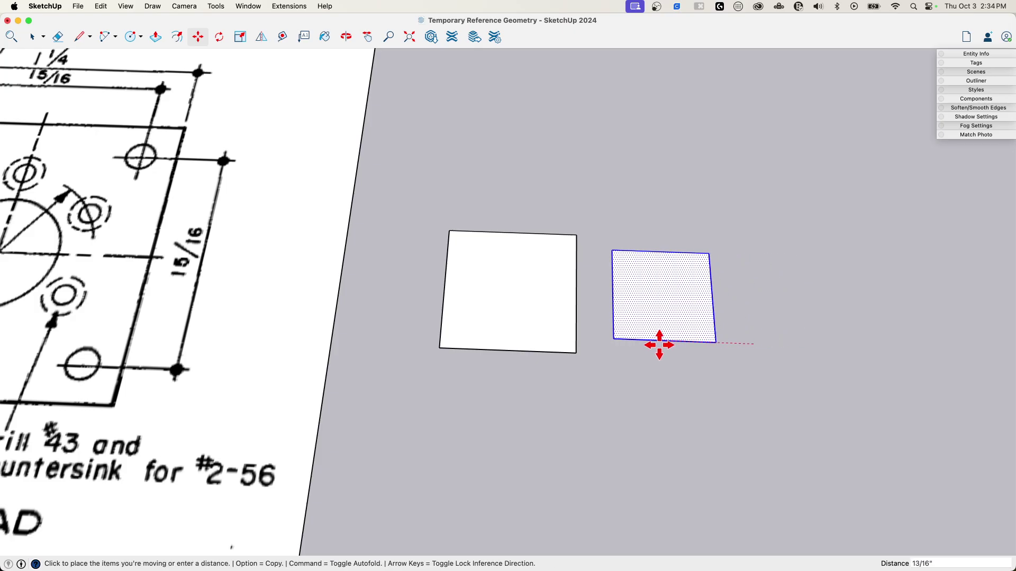
click(509, 351)
key(space)
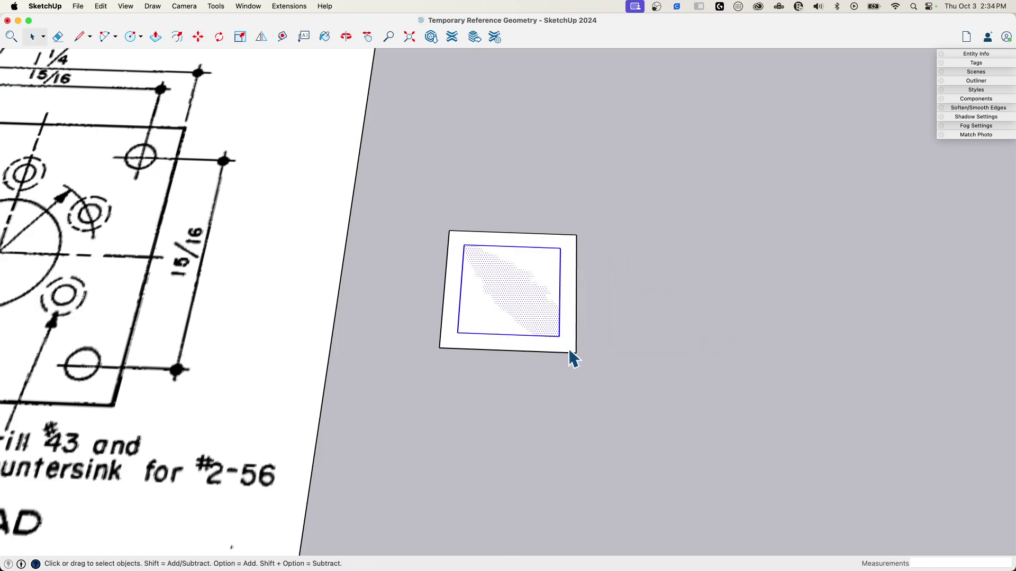
double_click(569, 348)
scroll(569, 348, up, 5)
Draw small 1/16-inch-radius circles on all four corners of the inner square
middle_drag(577, 345, 612, 388)
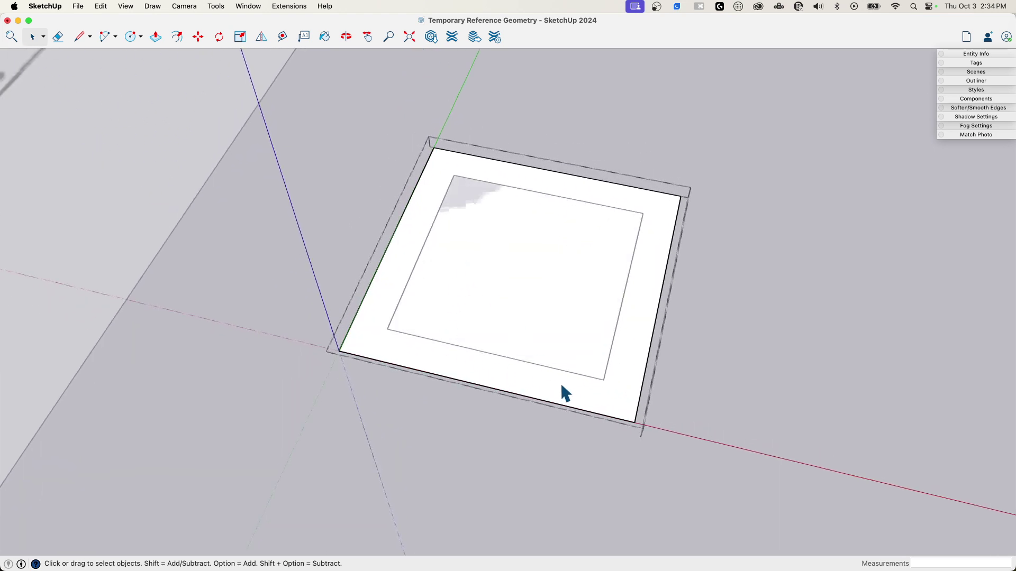
key(c)
click(604, 380)
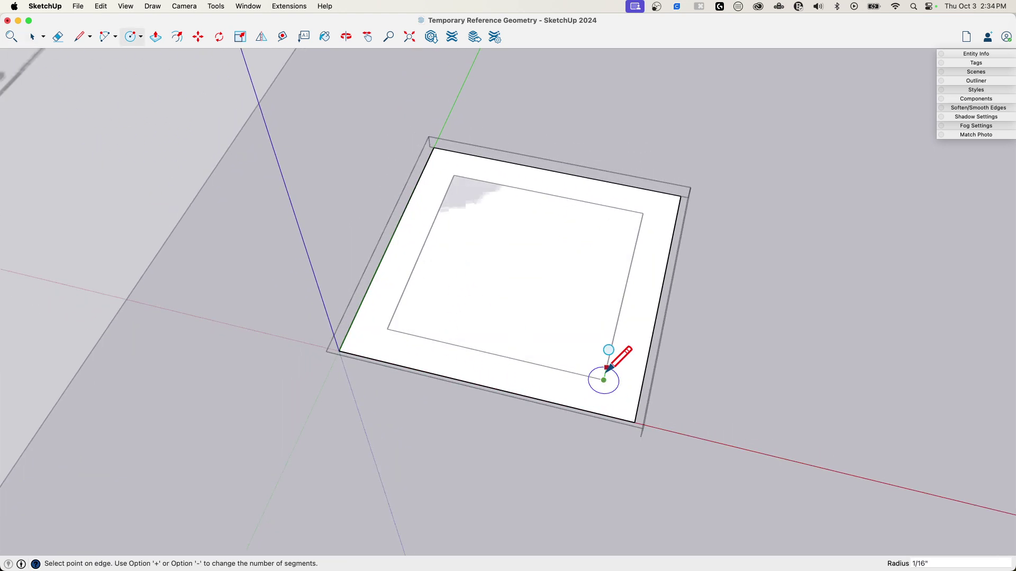
click(606, 367)
click(643, 214)
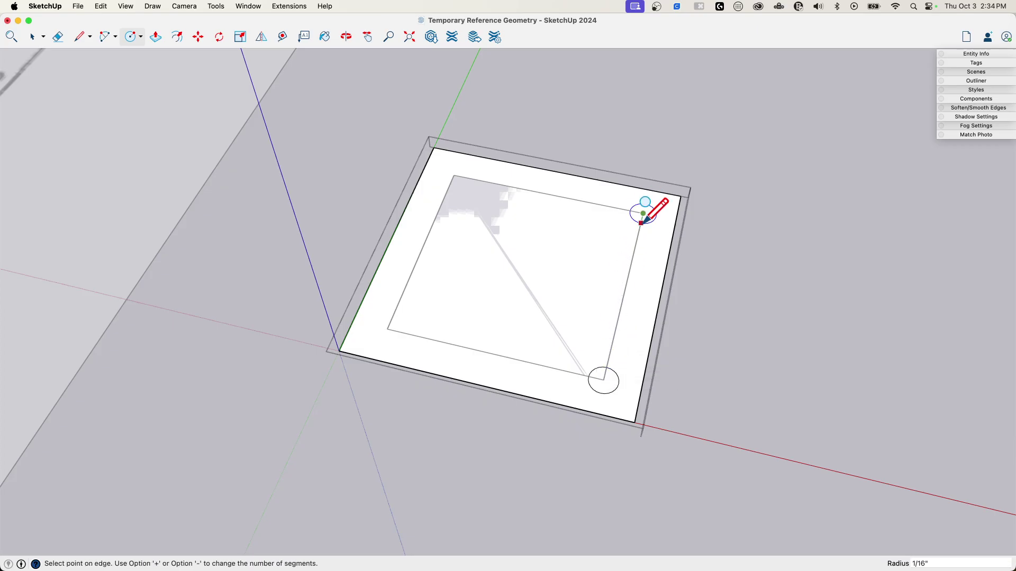
click(642, 222)
click(454, 175)
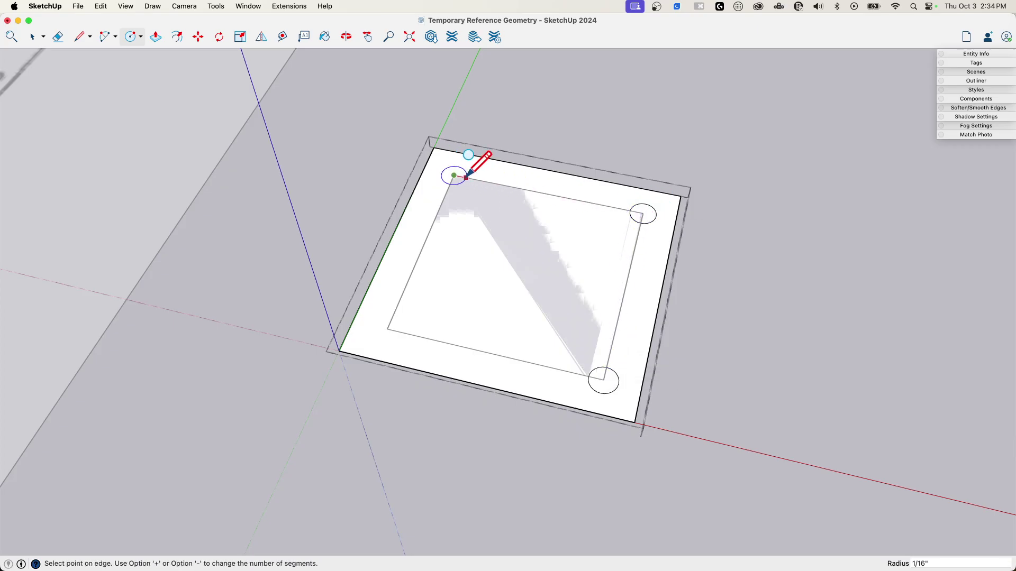
click(466, 177)
click(387, 329)
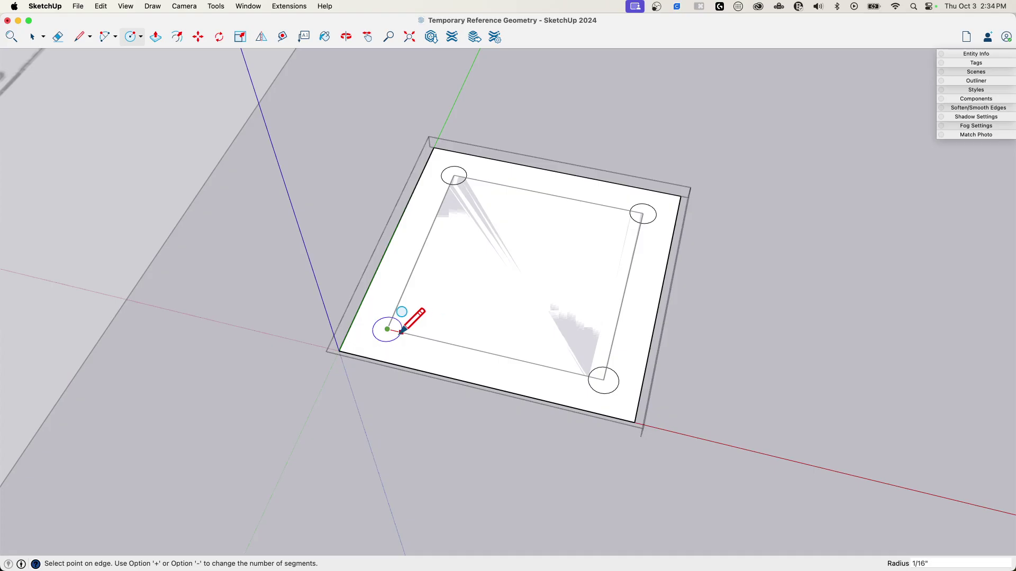
click(402, 330)
key(space)
middle_drag(424, 358, 387, 344)
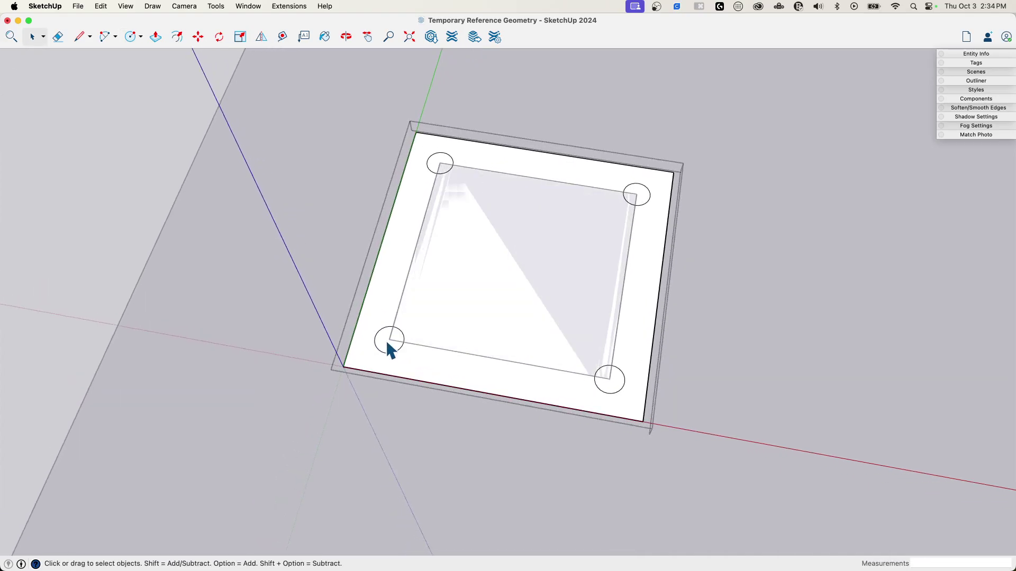
Delete a circle face to leave a hole, exit the plate group, and select the inner square
key(Delete)
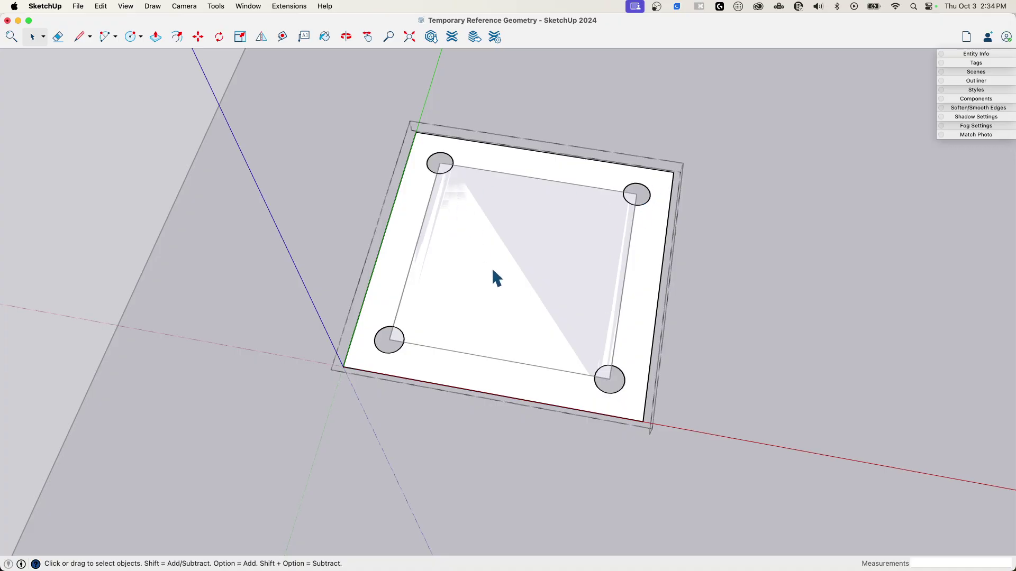
click(814, 291)
scroll(606, 310, down, 2)
click(561, 311)
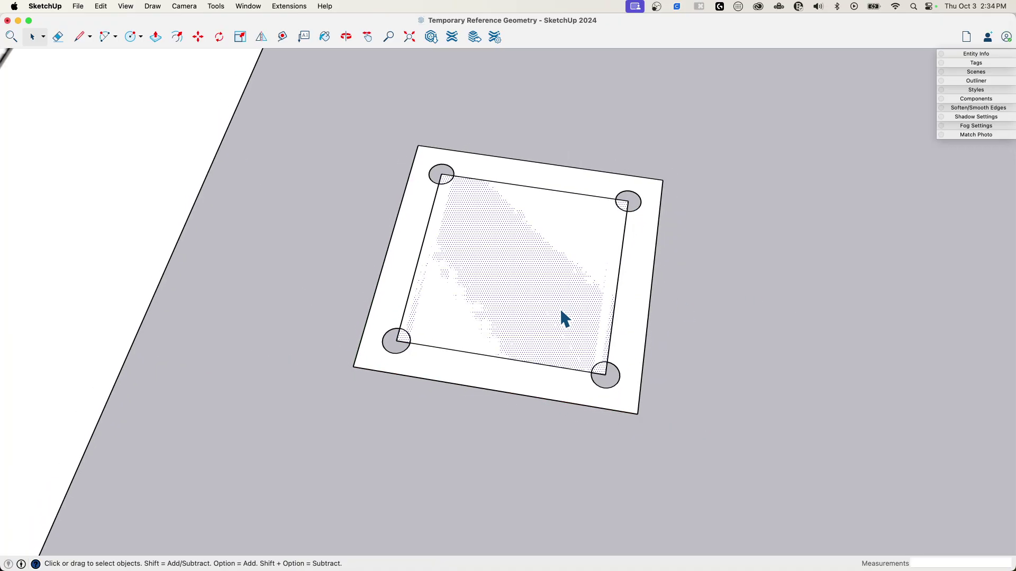
Delete the 15/16 inner square and reframe the view on the plate and drawing
key(Delete)
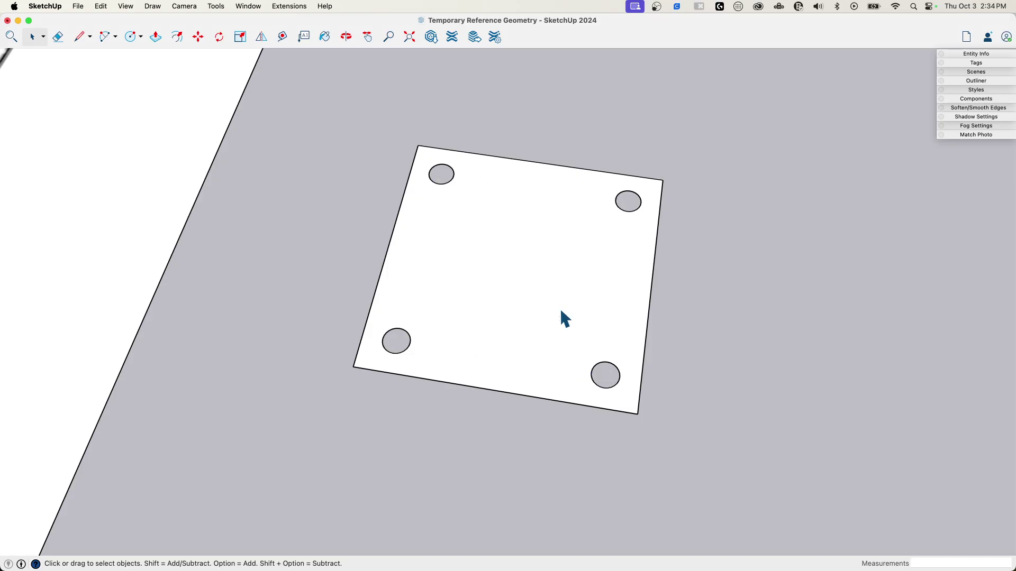
scroll(560, 306, down, 10)
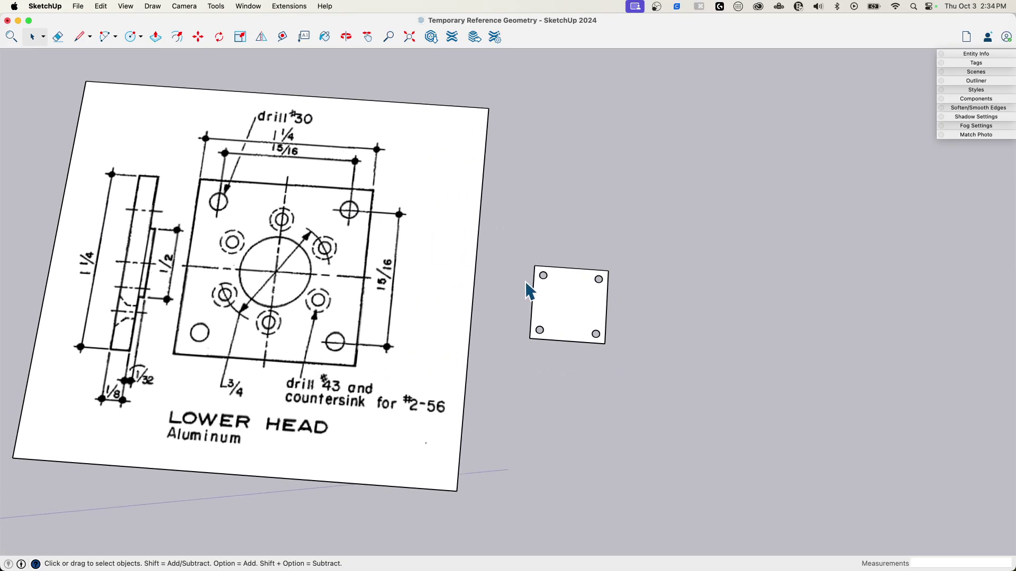
scroll(444, 270, up, 3)
shift+middle_drag(228, 205, 272, 216)
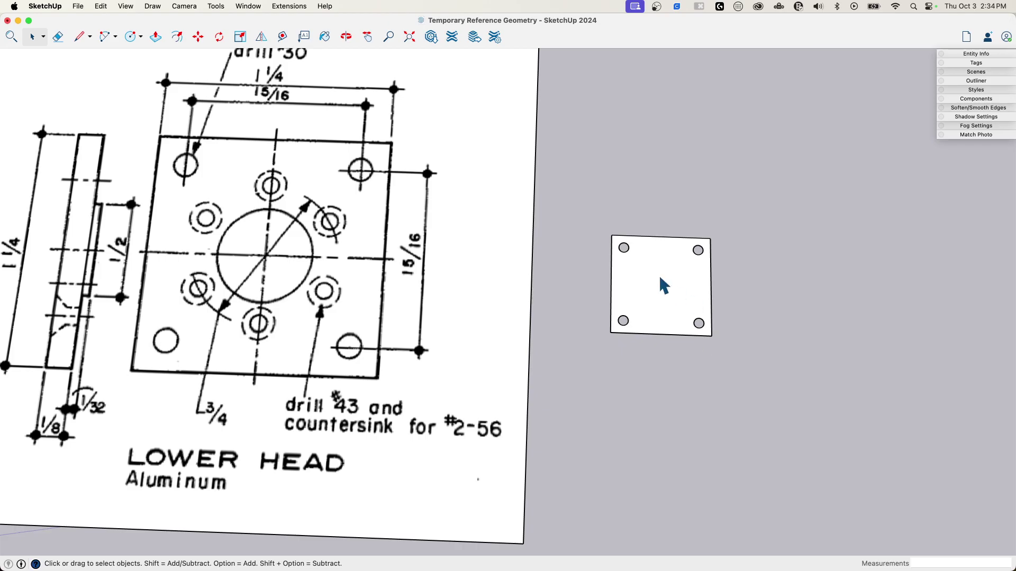
mouse_move(669, 259)
middle_down()
mouse_move(646, 273)
mouse_move(644, 340)
middle_up()
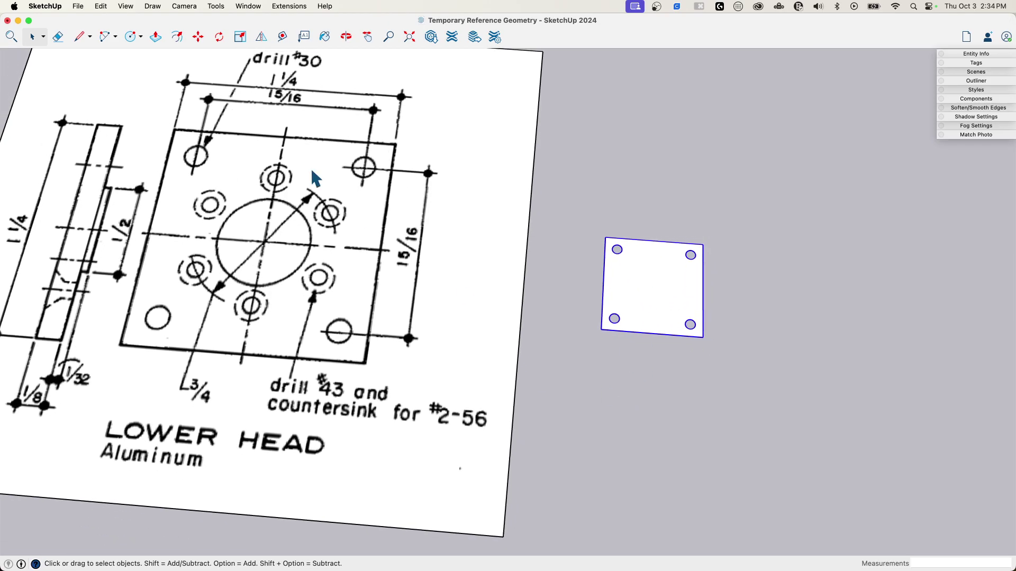
click(131, 39)
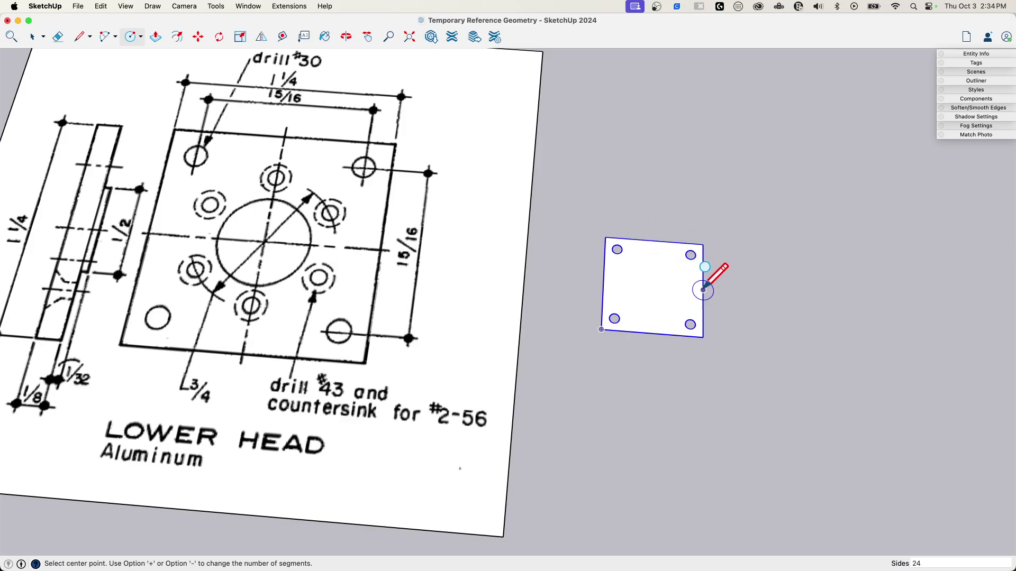
Draw a trial 3/8-inch circle at the centre of the plate
click(652, 287)
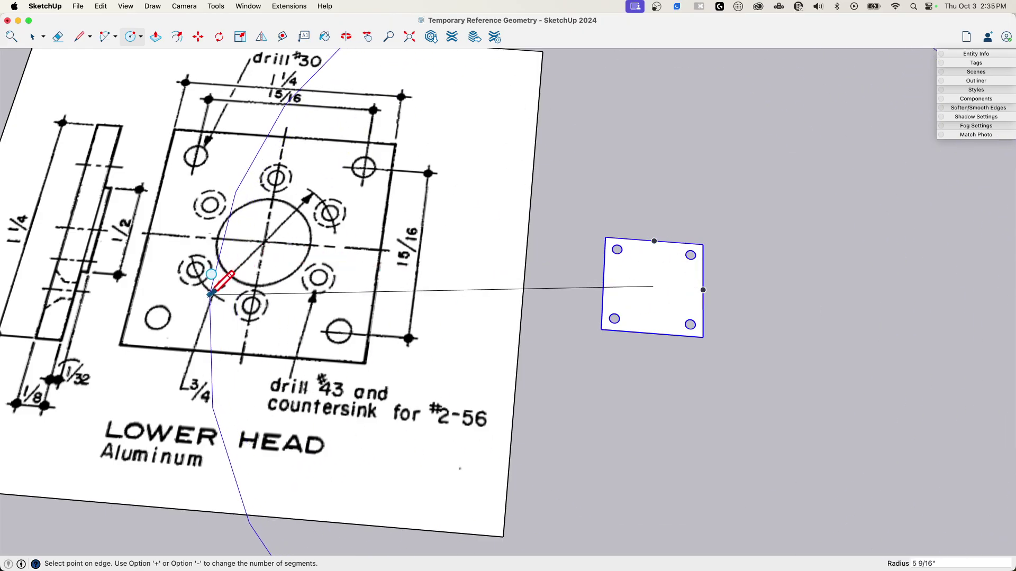
click(655, 261)
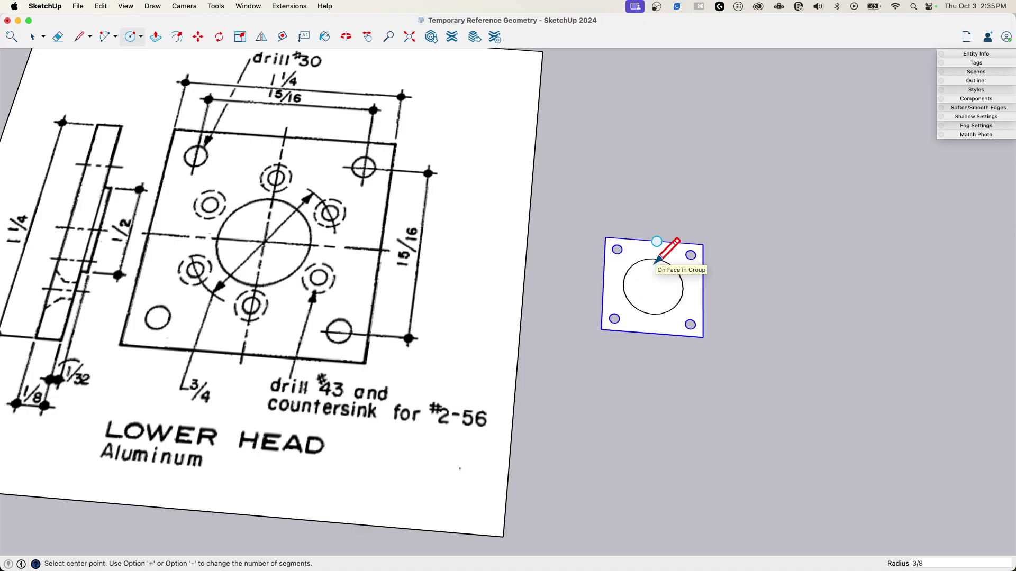
mouse_move(654, 264)
middle_down()
mouse_move(739, 334)
mouse_move(666, 281)
mouse_move(712, 299)
mouse_move(644, 290)
mouse_move(652, 300)
middle_up()
scroll(707, 315, up, 3)
scroll(664, 278, down, 2)
scroll(656, 302, down, 2)
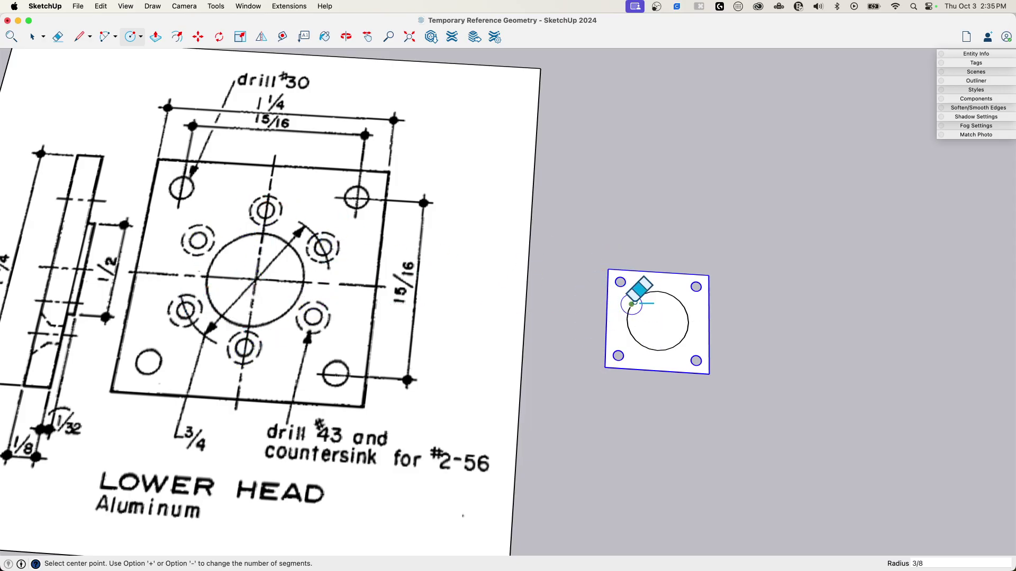
Erase the central circle and switch the Circle tool to Polygon
key(e)
click(633, 300)
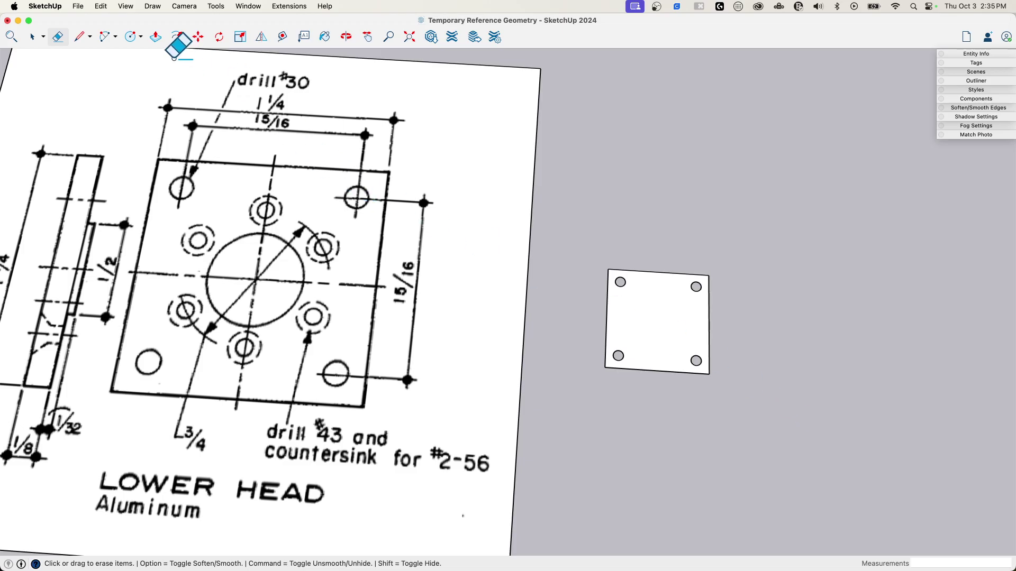
click(139, 37)
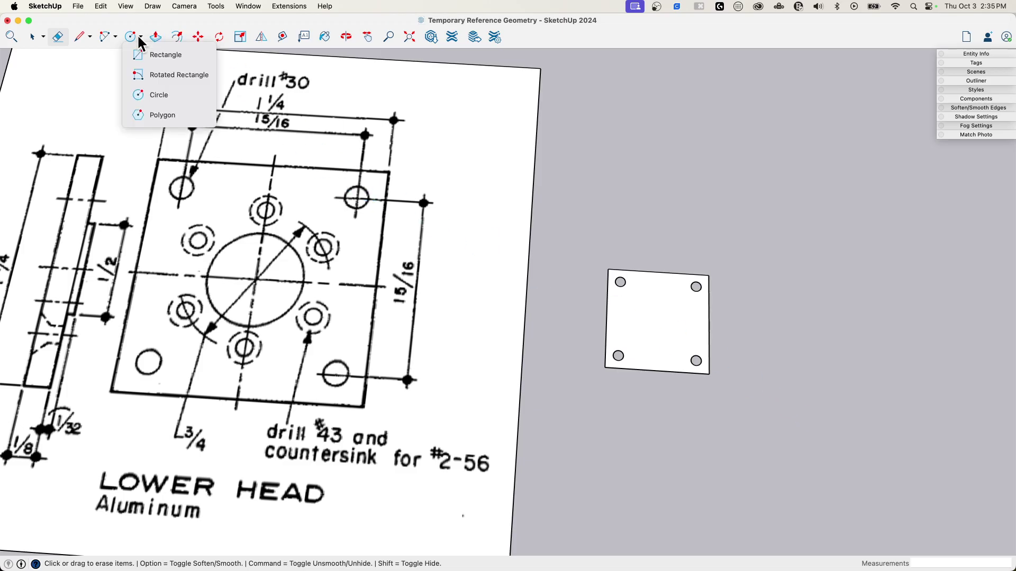
click(177, 113)
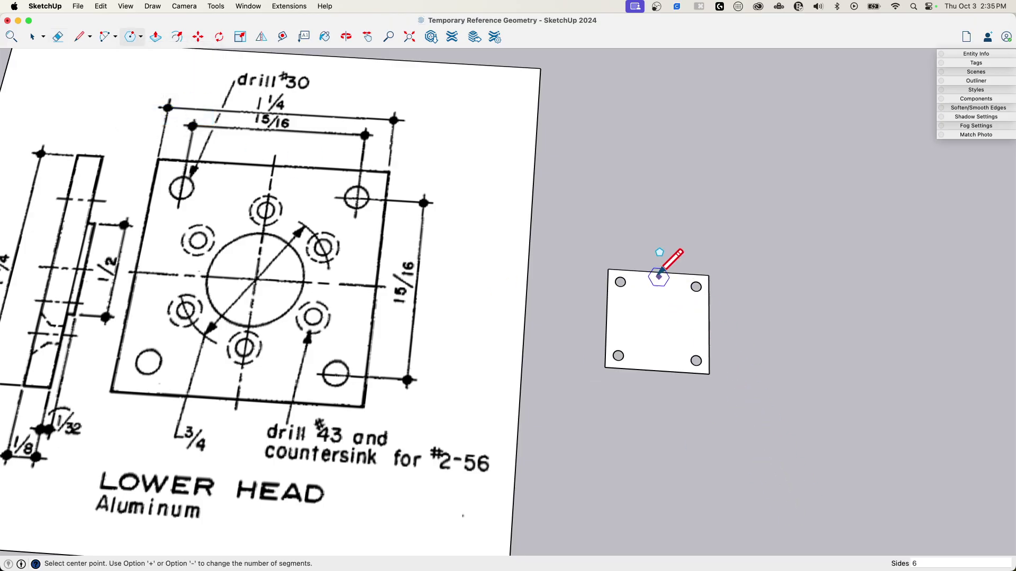
Draw a 3/8-inch-radius hexagon centred on the plate
click(658, 321)
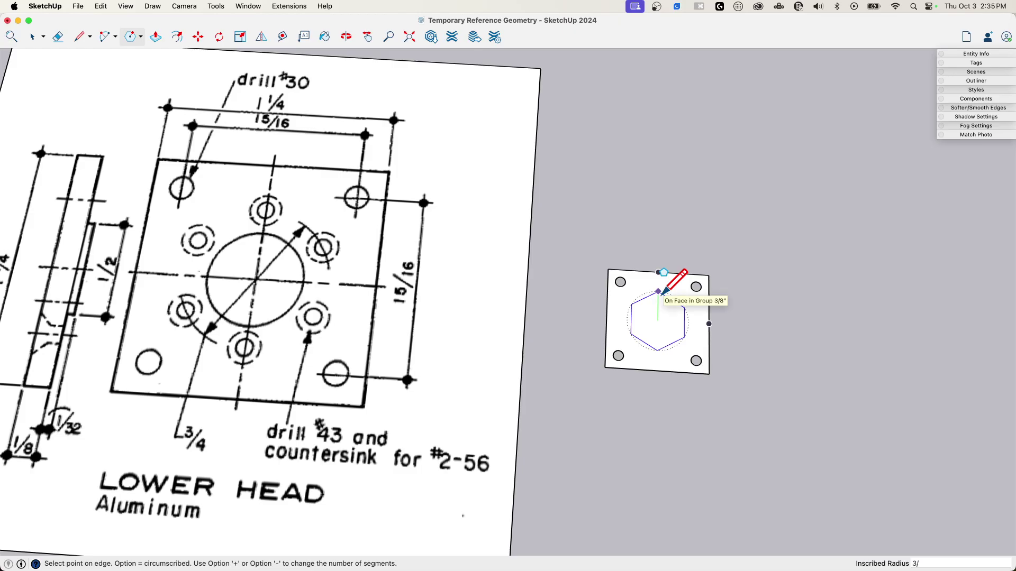
click(663, 293)
key(space)
scroll(719, 309, up, 5)
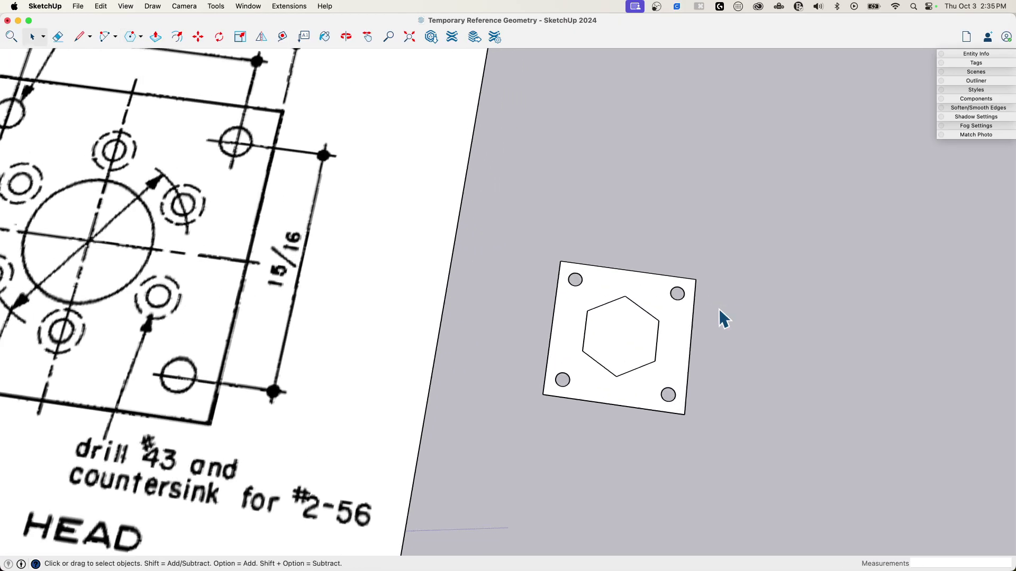
scroll(599, 290, up, 3)
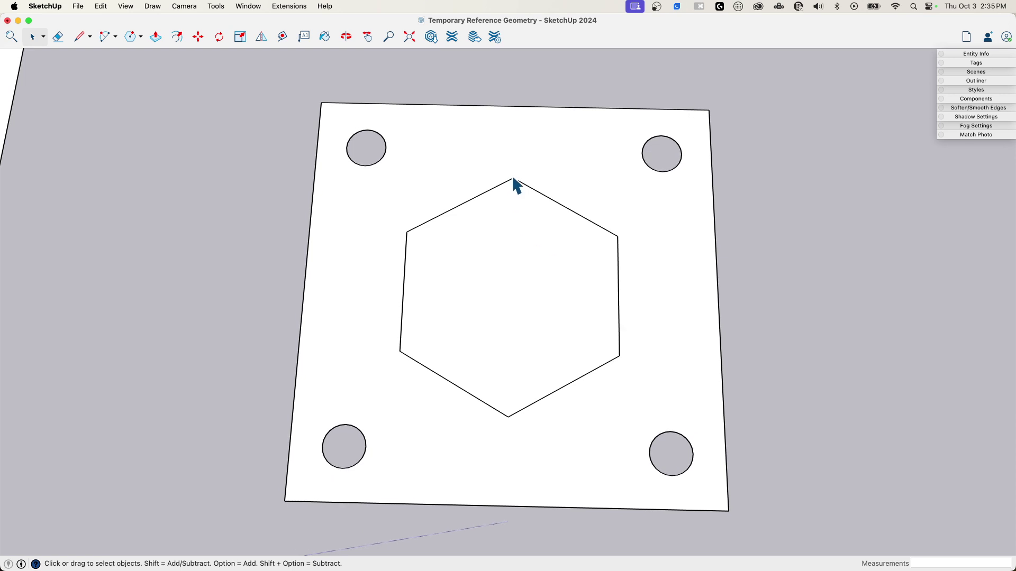
scroll(406, 225, down, 5)
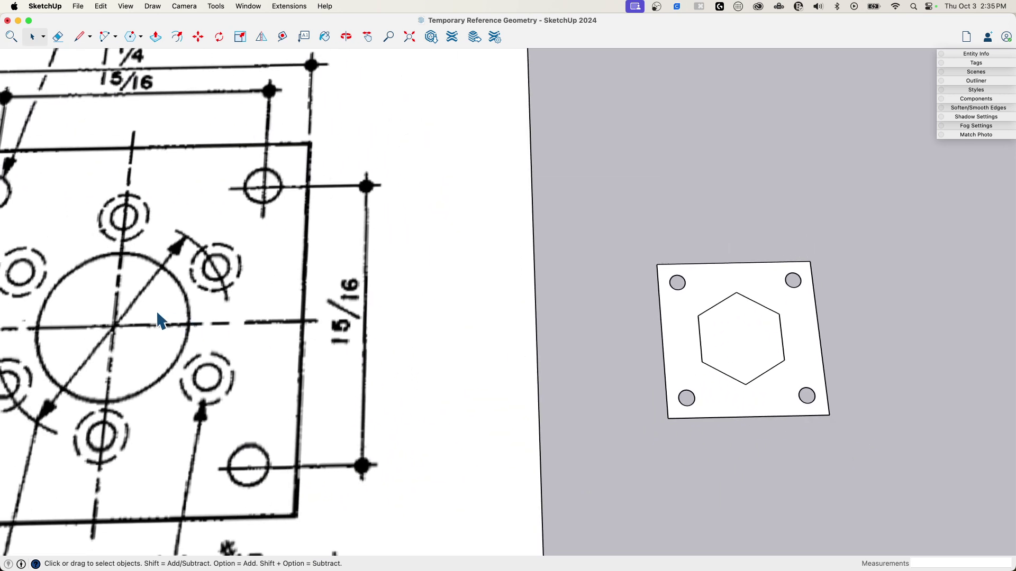
middle_drag(867, 360, 659, 367)
Inside the plate group, draw a 1/16-inch circle on the hexagon's top vertex
double_click(656, 369)
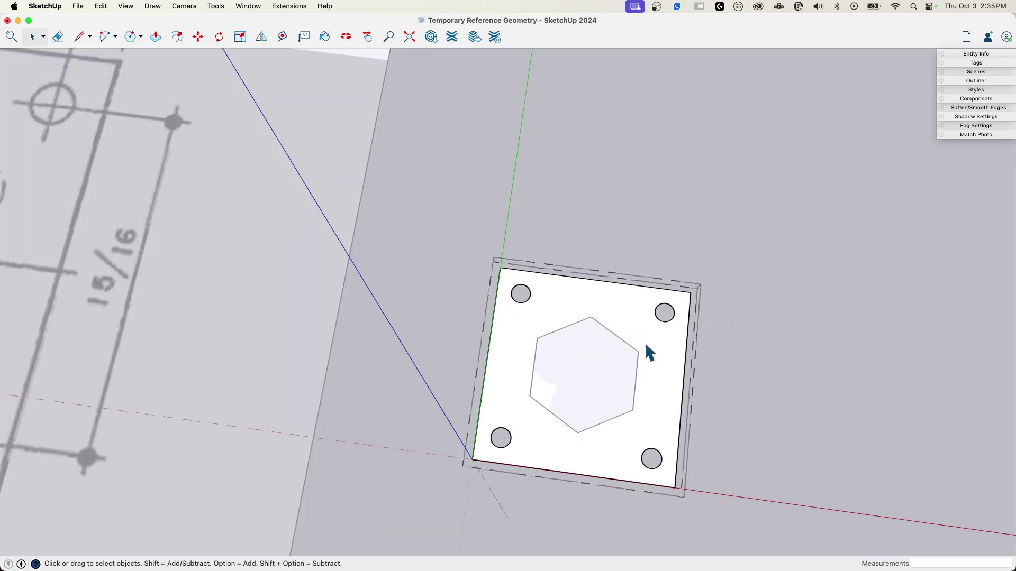
key(c)
click(591, 317)
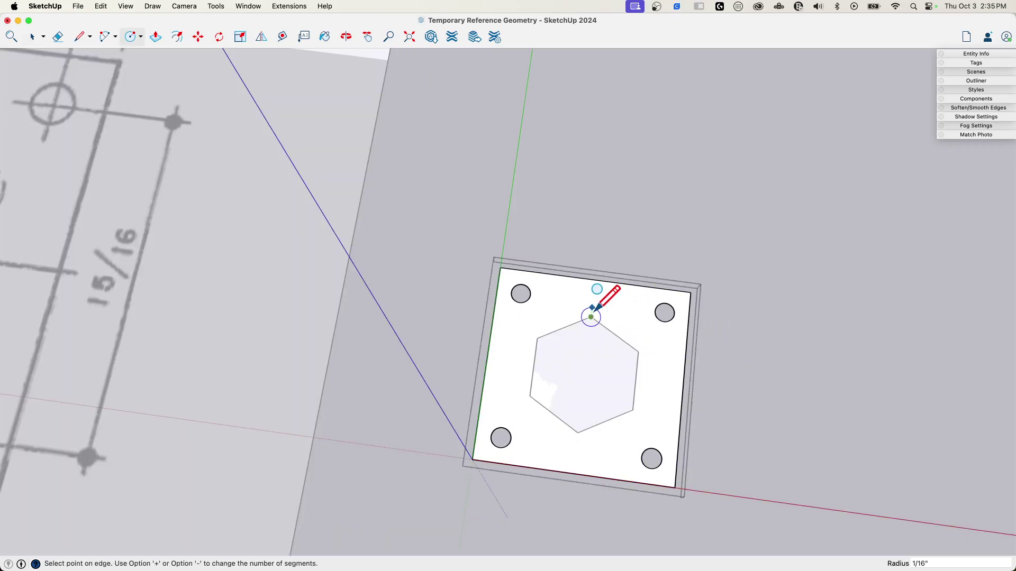
scroll(591, 317, up, 2)
click(600, 320)
key(space)
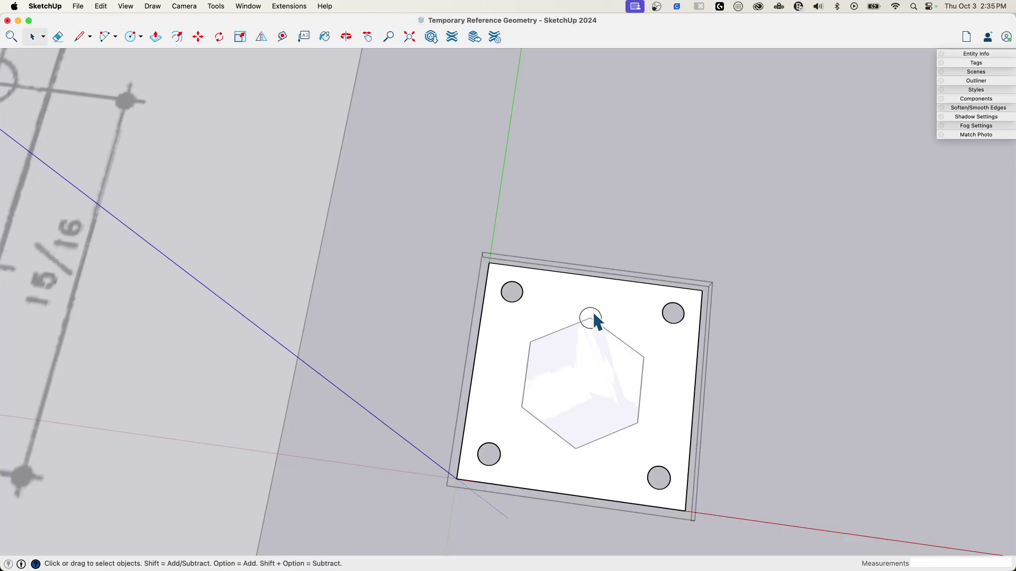
Copy the small circle onto the hexagon's other five corners
key(m)
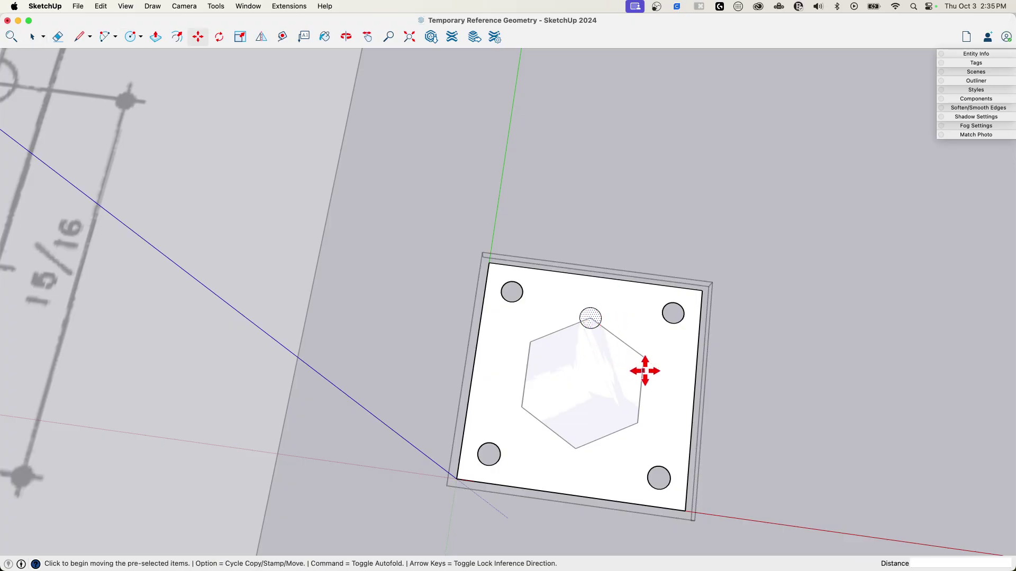
key(alt)
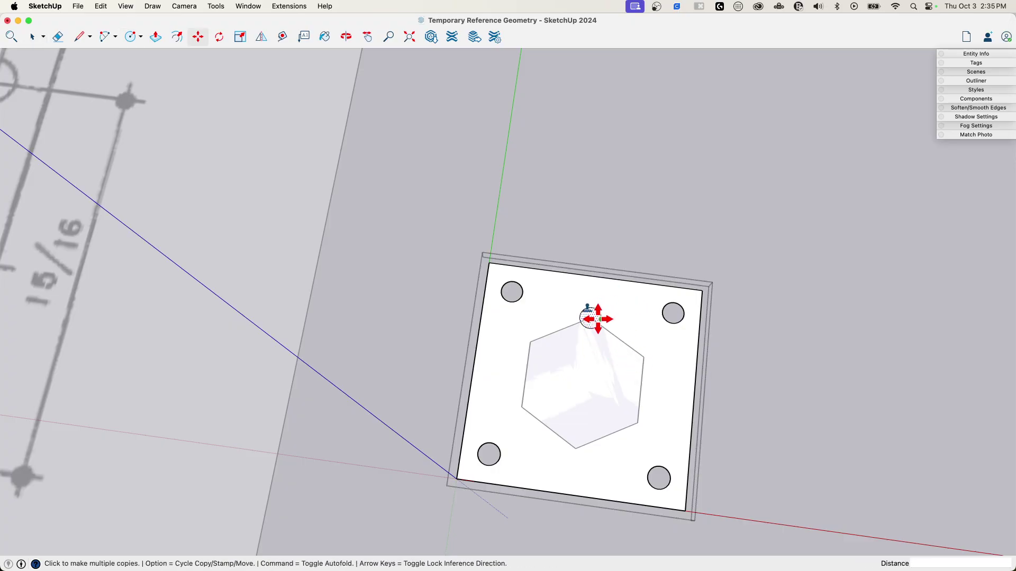
click(591, 319)
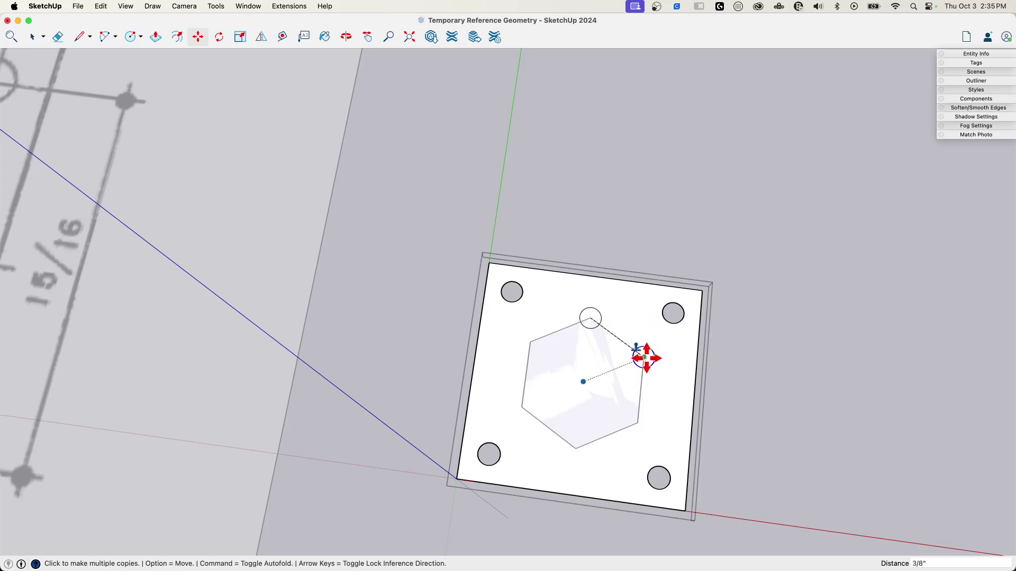
click(644, 359)
click(591, 319)
click(638, 423)
click(590, 319)
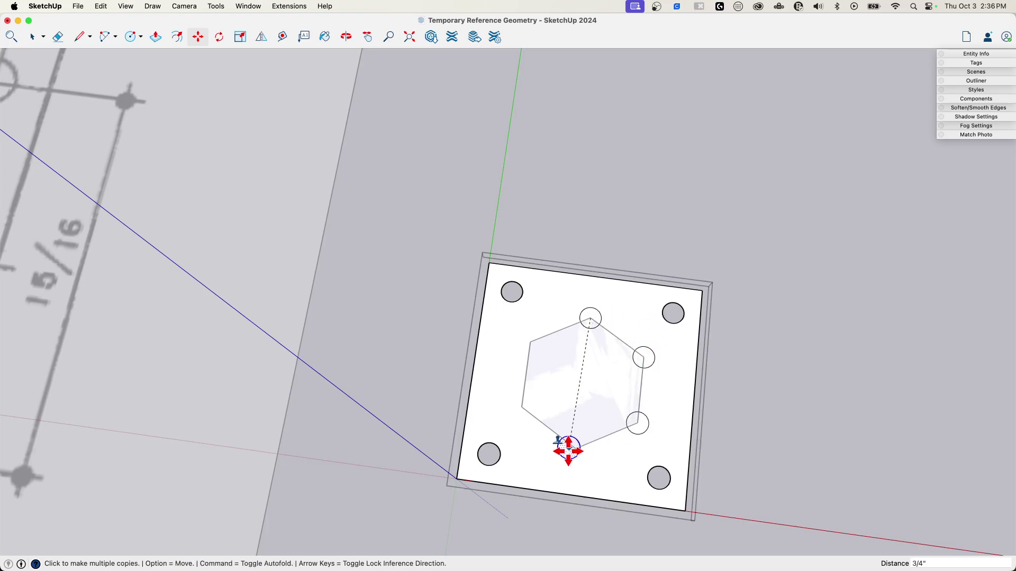
click(576, 450)
click(590, 318)
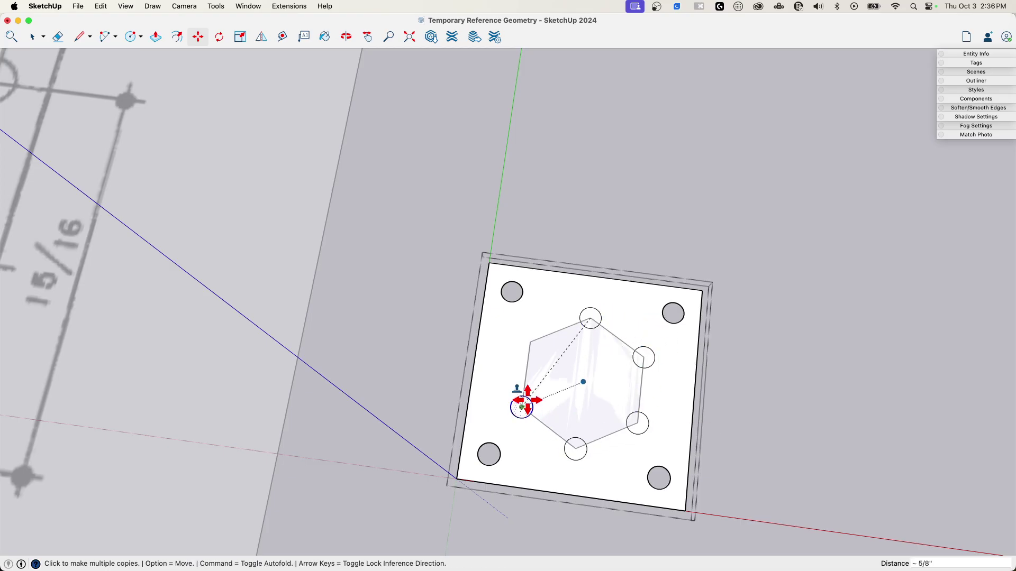
click(521, 407)
click(590, 318)
click(530, 342)
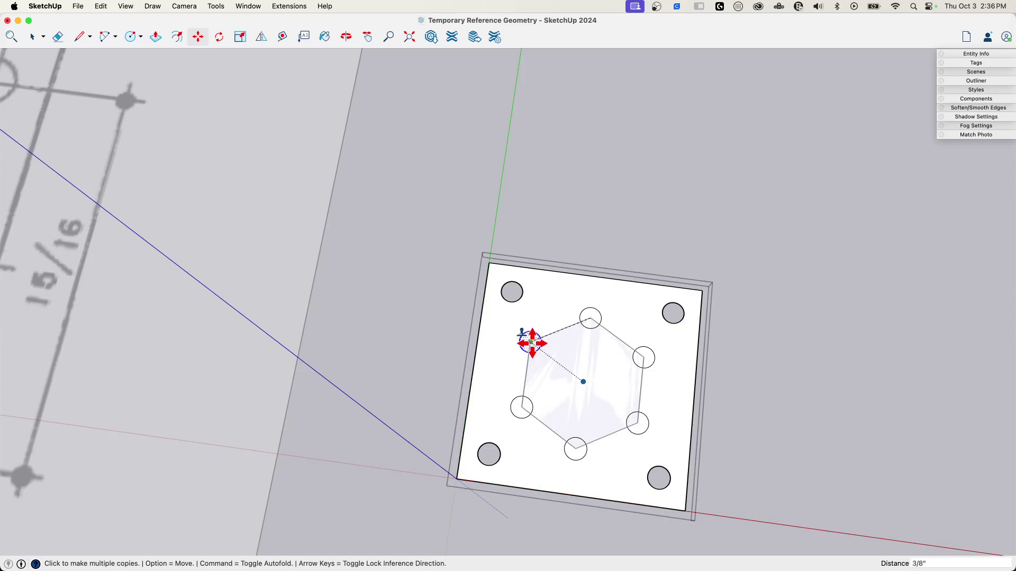
click(590, 319)
key(space)
mouse_move(662, 382)
middle_down()
mouse_move(715, 367)
mouse_move(739, 379)
mouse_move(651, 368)
middle_up()
click(571, 364)
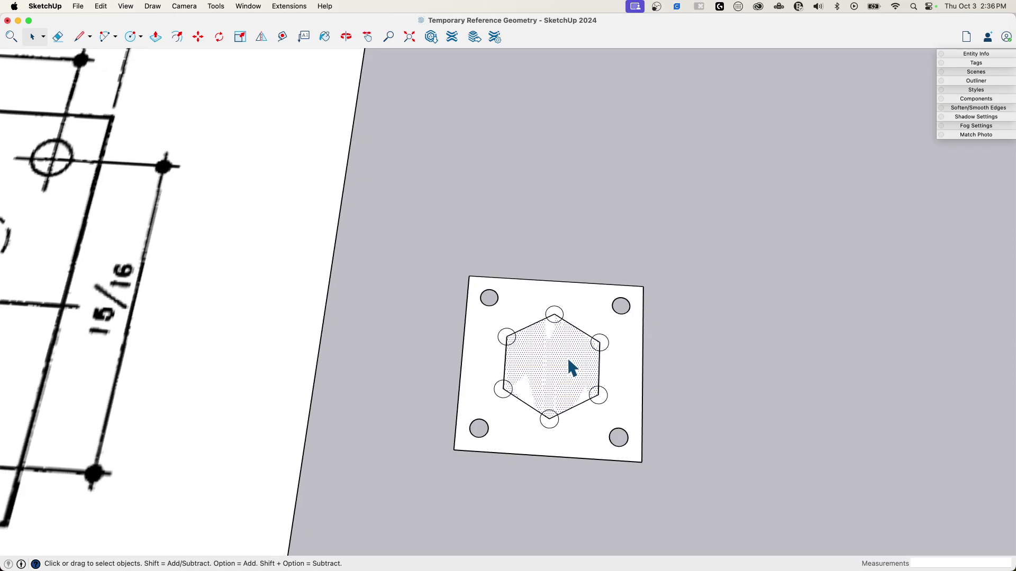
Select the plate's connected geometry, explode the plate group into loose geometry, and deselect it
scroll(568, 361, down, 2)
triple_click(552, 358)
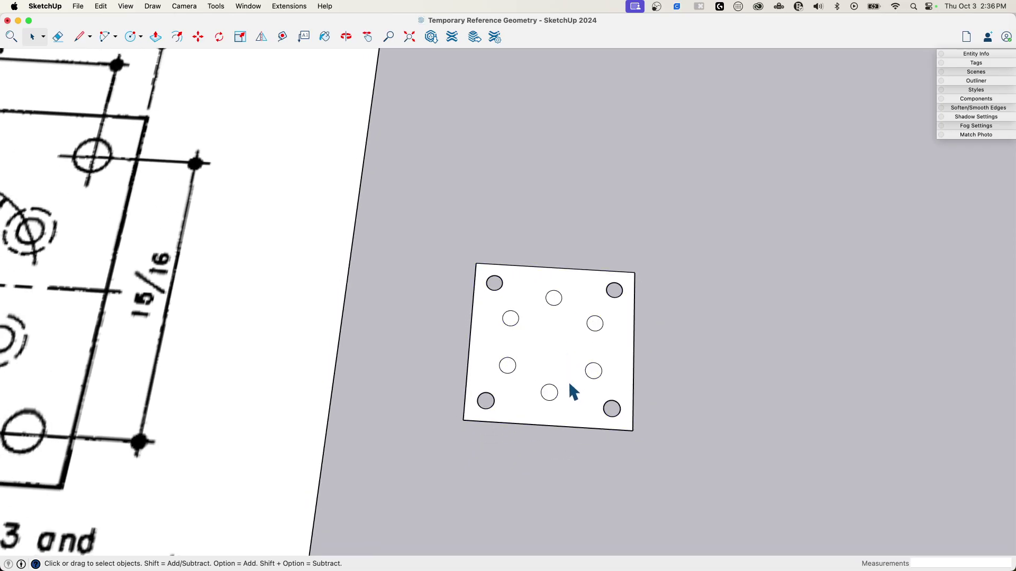
middle_drag(569, 379, 538, 323)
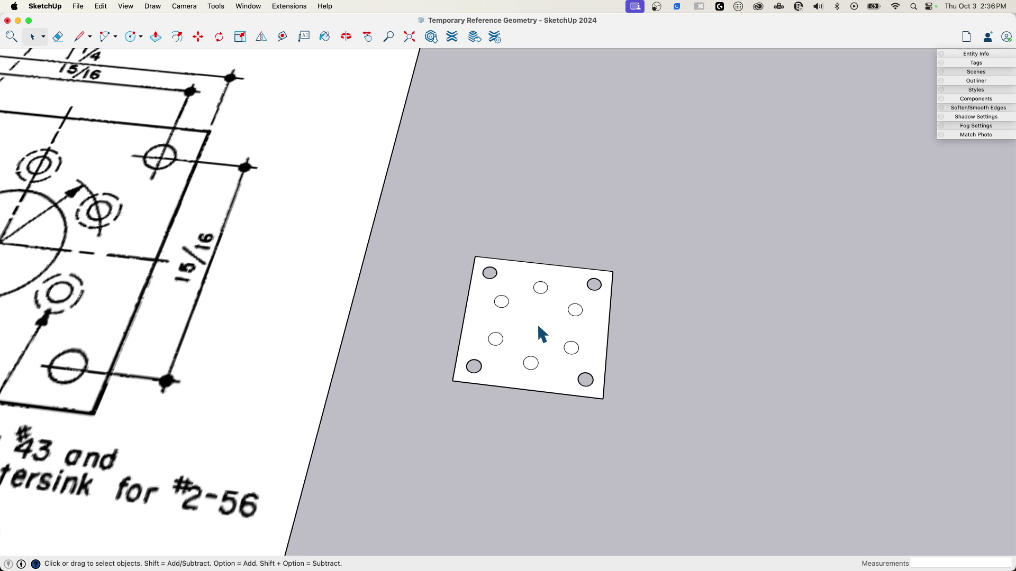
right_click(537, 324)
scroll(476, 290, down, 4)
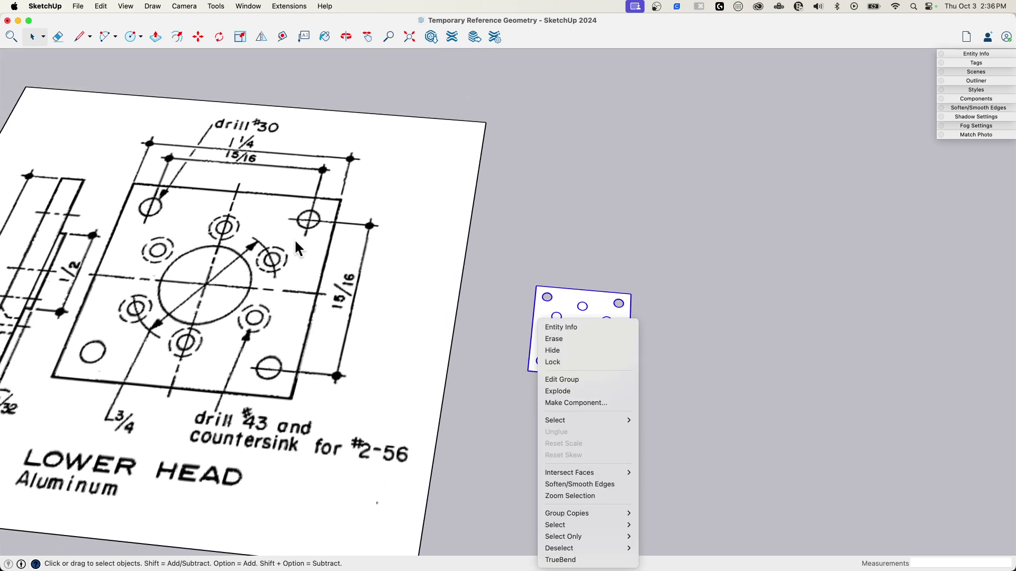
scroll(317, 259, up, 2)
click(572, 391)
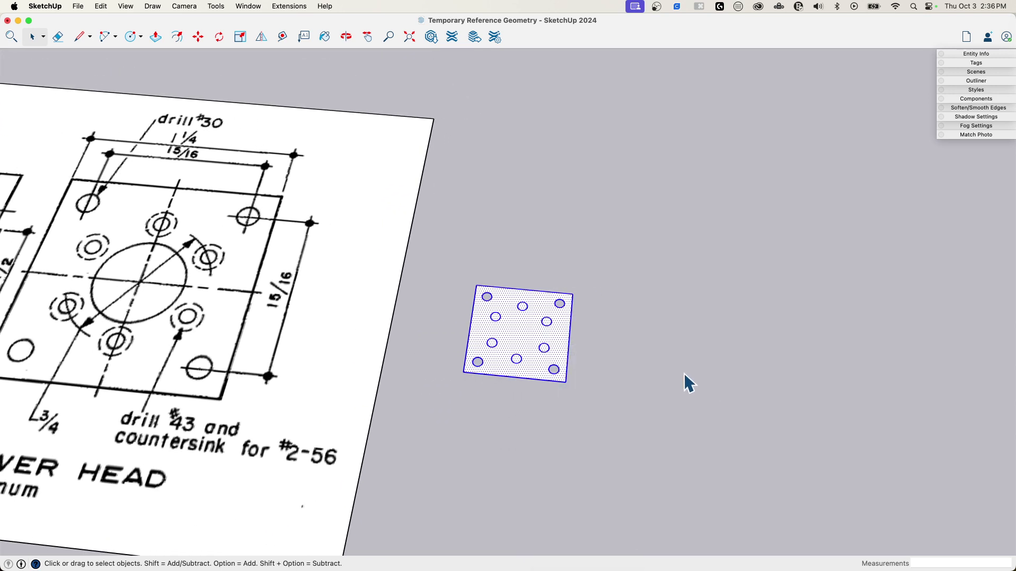
middle_drag(683, 373, 475, 240)
click(475, 240)
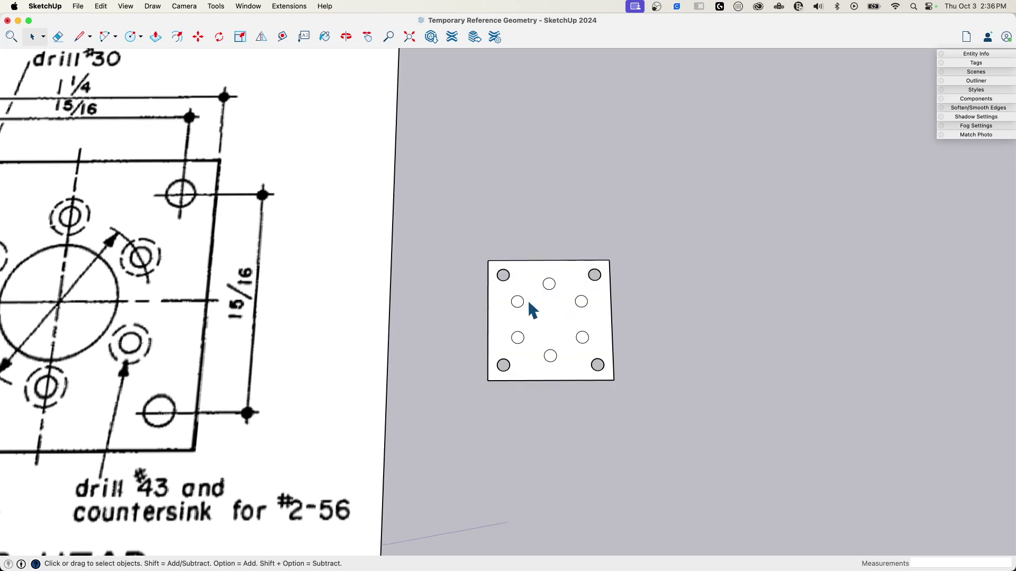
mouse_move(528, 300)
middle_down()
mouse_move(528, 291)
mouse_move(541, 327)
mouse_move(517, 291)
mouse_move(584, 269)
mouse_move(564, 268)
mouse_move(600, 306)
mouse_move(584, 314)
mouse_move(556, 306)
mouse_move(710, 299)
middle_up()
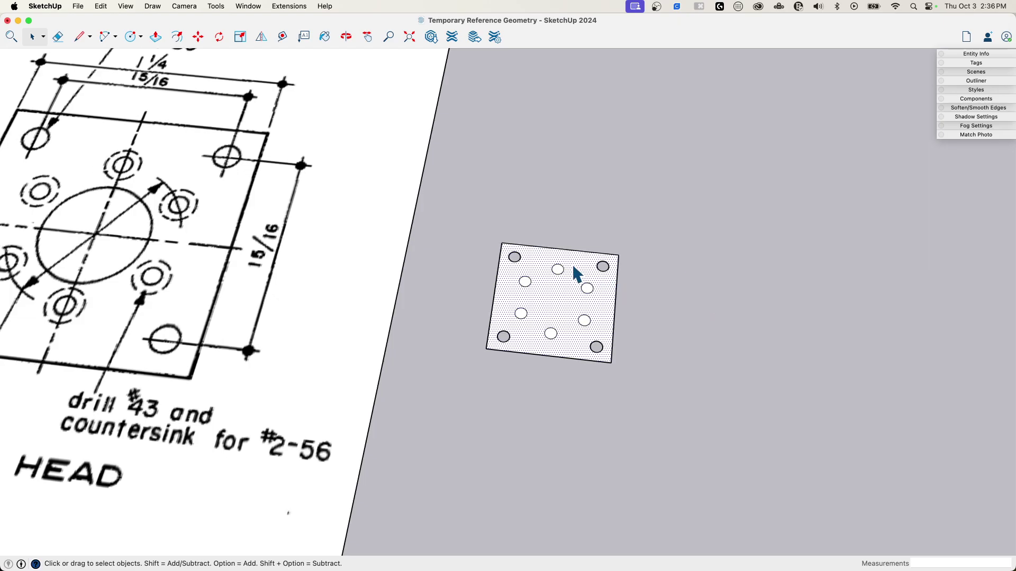
Copy the plate with Move (M) and place the copy to its right
key(m)
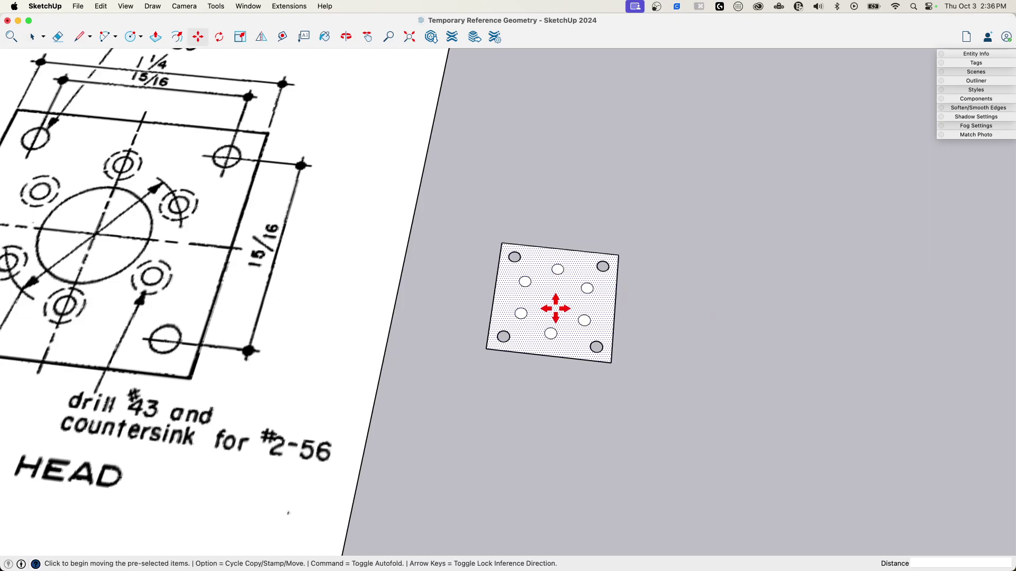
click(554, 309)
key(alt)
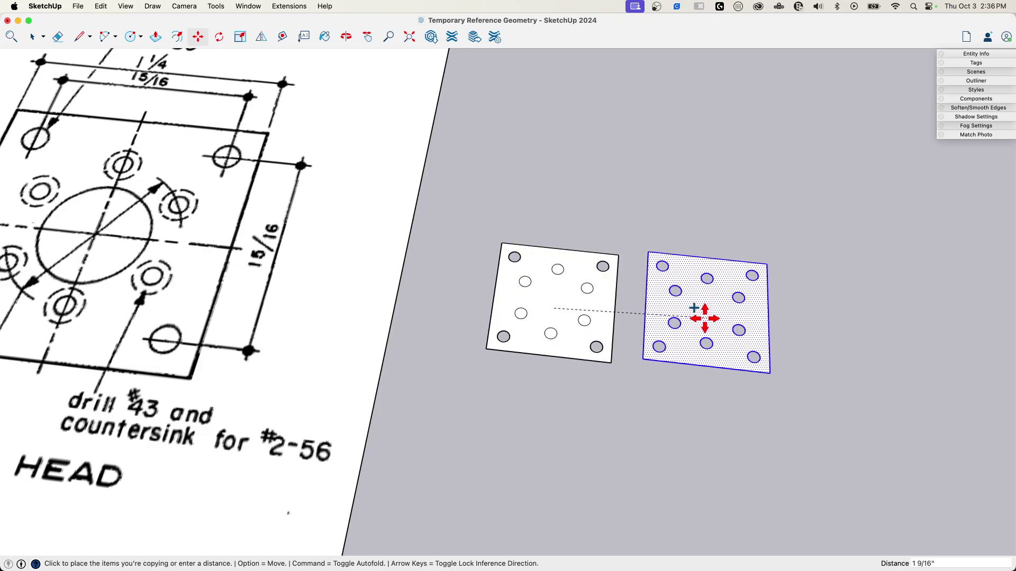
click(706, 321)
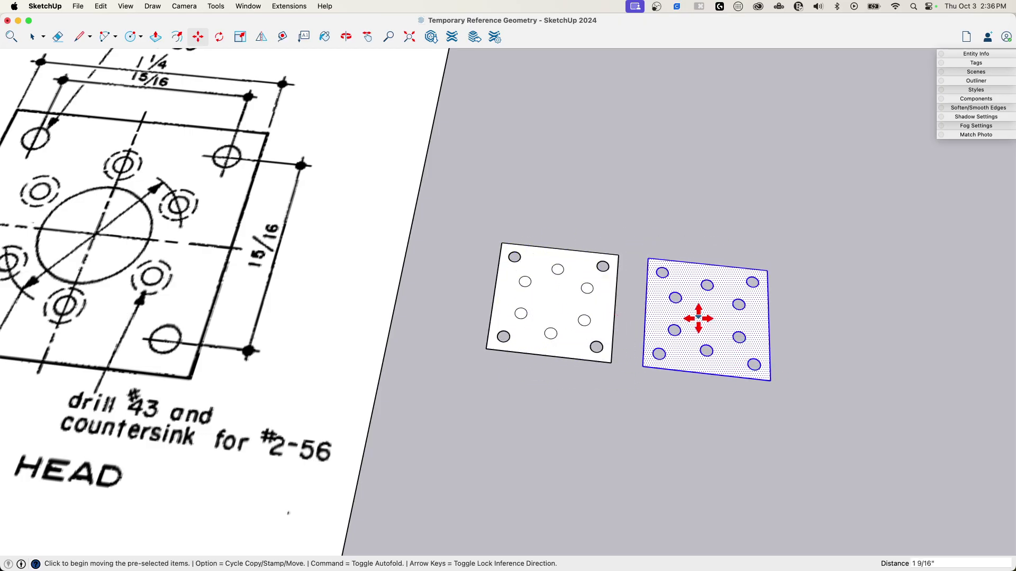
Push/Pull the copied plate into a 1/4" thick block
click(700, 347)
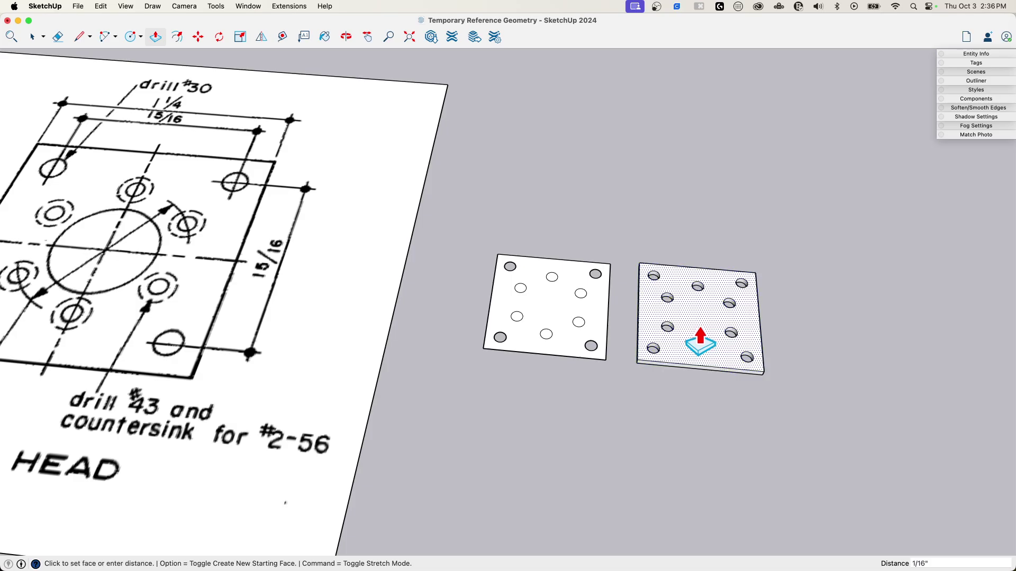
click(700, 343)
text(1/4)
key(Return)
Delete the remaining filled circle faces on the original plate to open its holes
key(space)
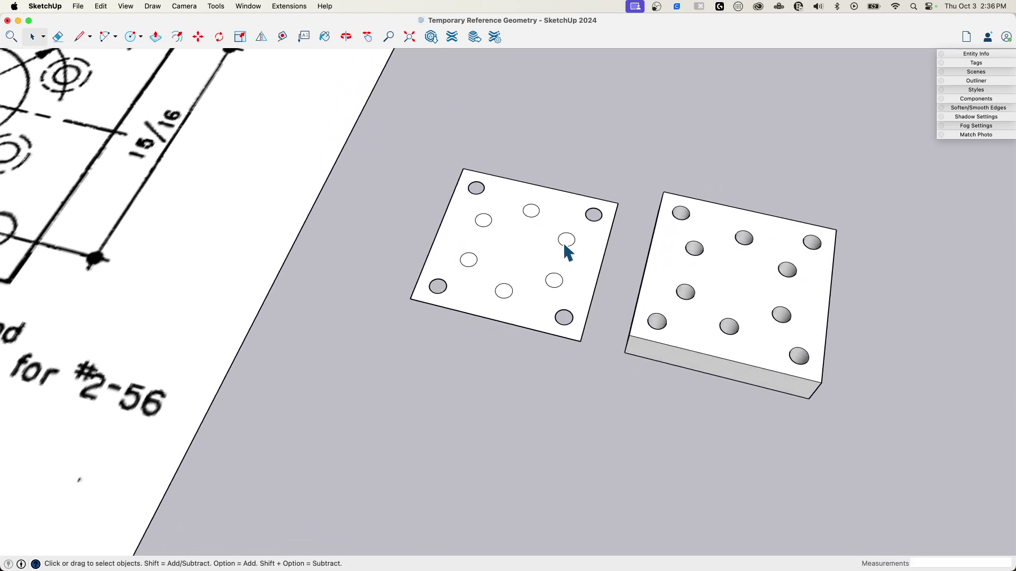
mouse_move(592, 234)
middle_down()
mouse_move(513, 231)
mouse_move(536, 183)
middle_up()
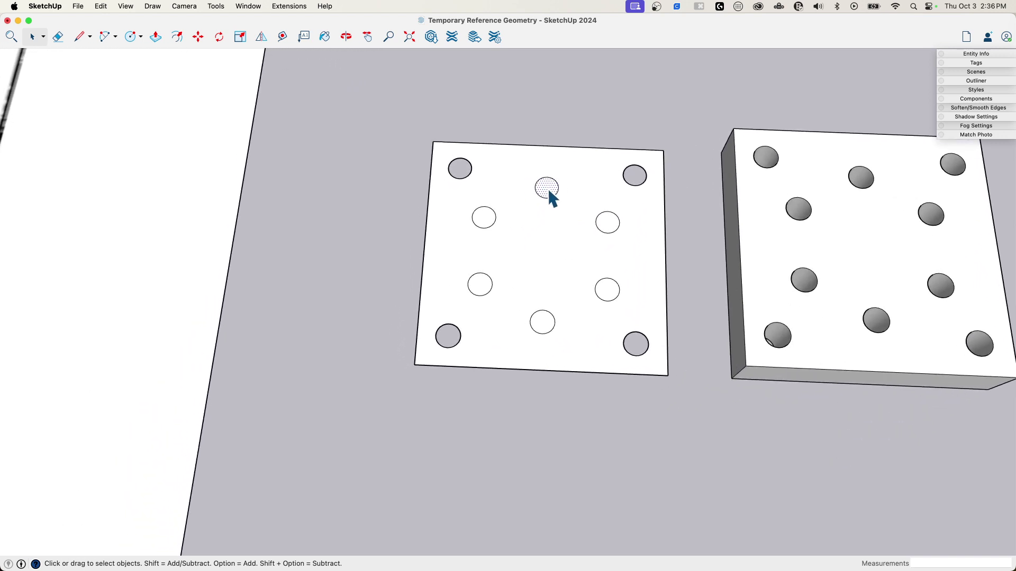
key(Delete)
click(607, 222)
key(Delete)
click(606, 294)
key(Delete)
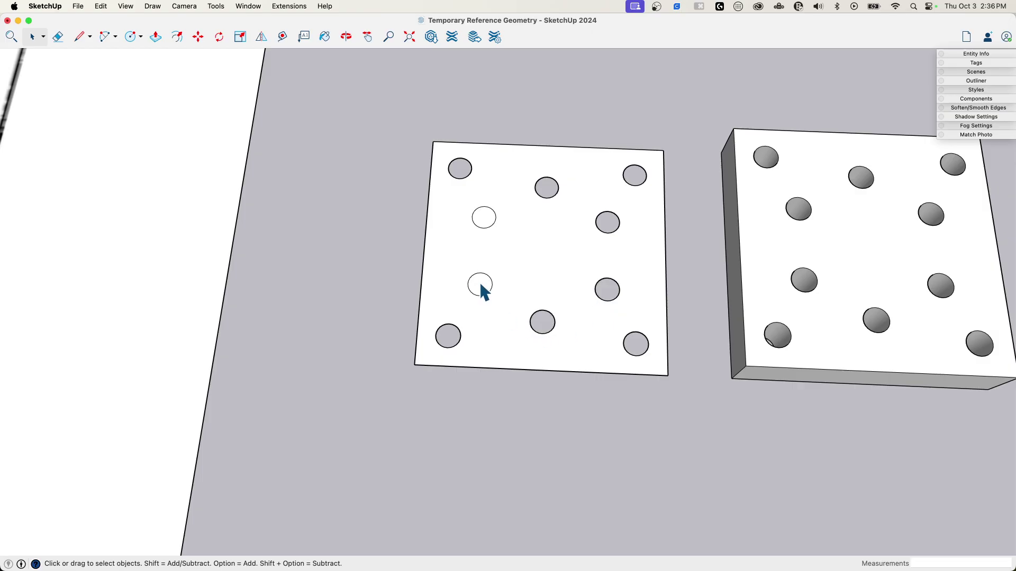
click(480, 285)
key(Delete)
click(484, 218)
key(Delete)
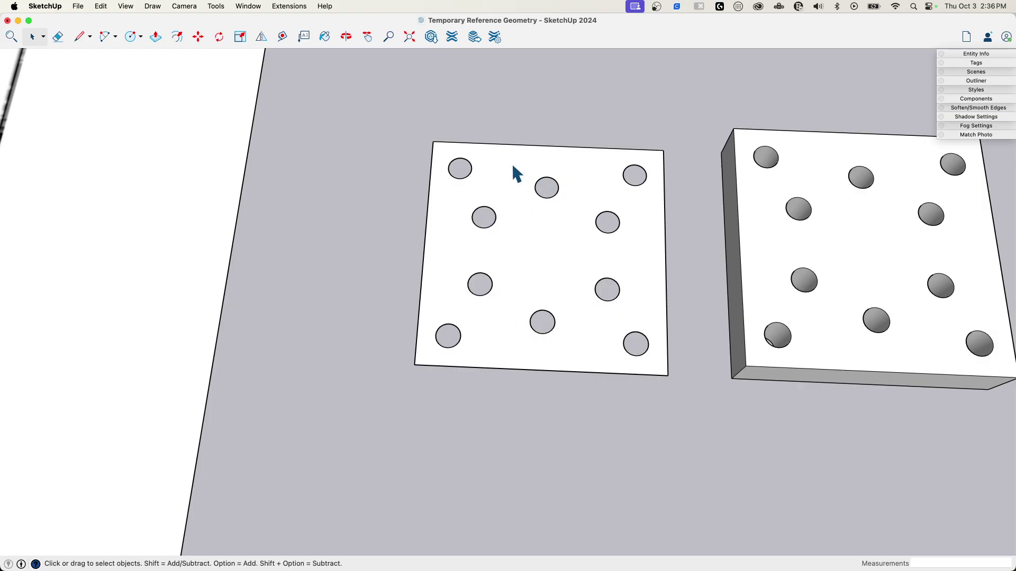
scroll(461, 265, down, 6)
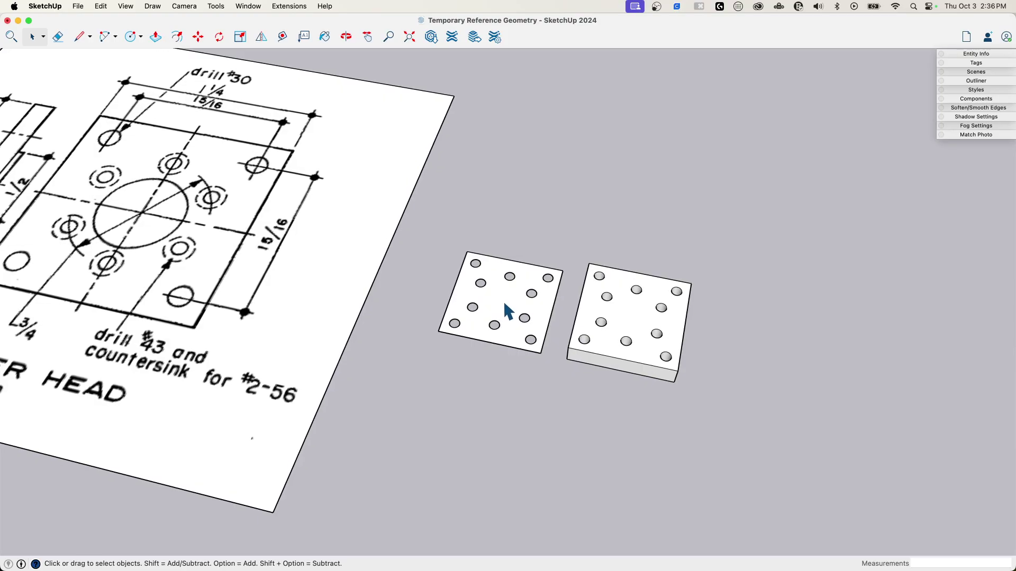
middle_drag(503, 300, 497, 297)
scroll(508, 290, up, 3)
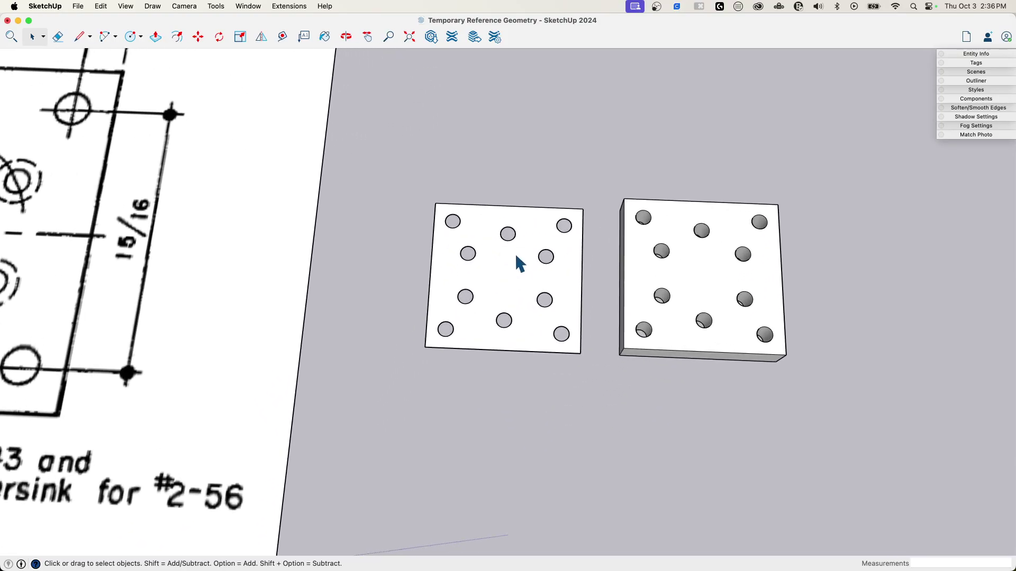
scroll(700, 290, up, 3)
mouse_move(697, 282)
middle_down()
mouse_move(461, 305)
mouse_move(580, 245)
middle_up()
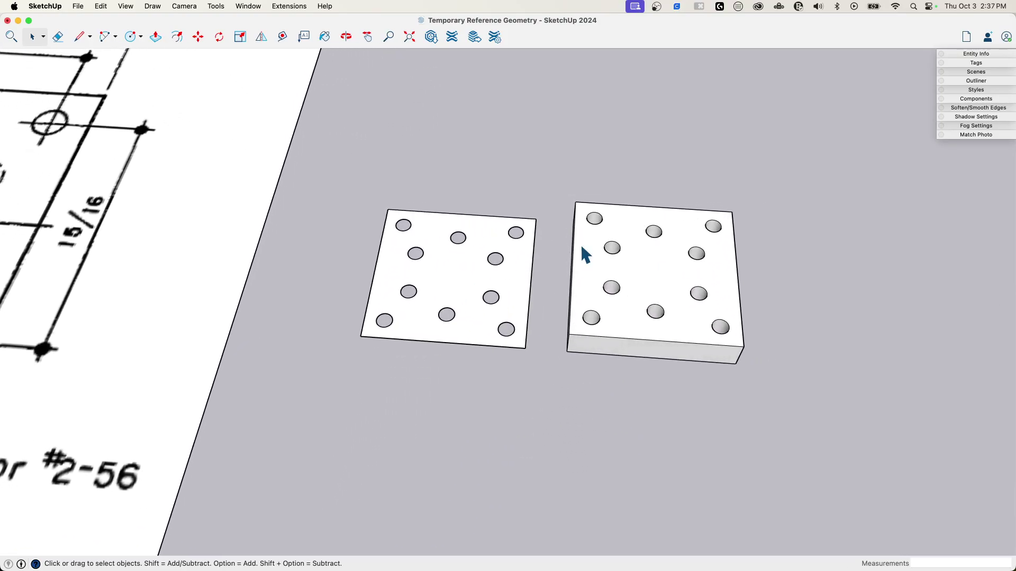
mouse_move(637, 299)
middle_down()
mouse_move(633, 327)
mouse_move(649, 297)
mouse_move(635, 313)
mouse_move(438, 297)
mouse_move(641, 288)
mouse_move(456, 243)
middle_up()
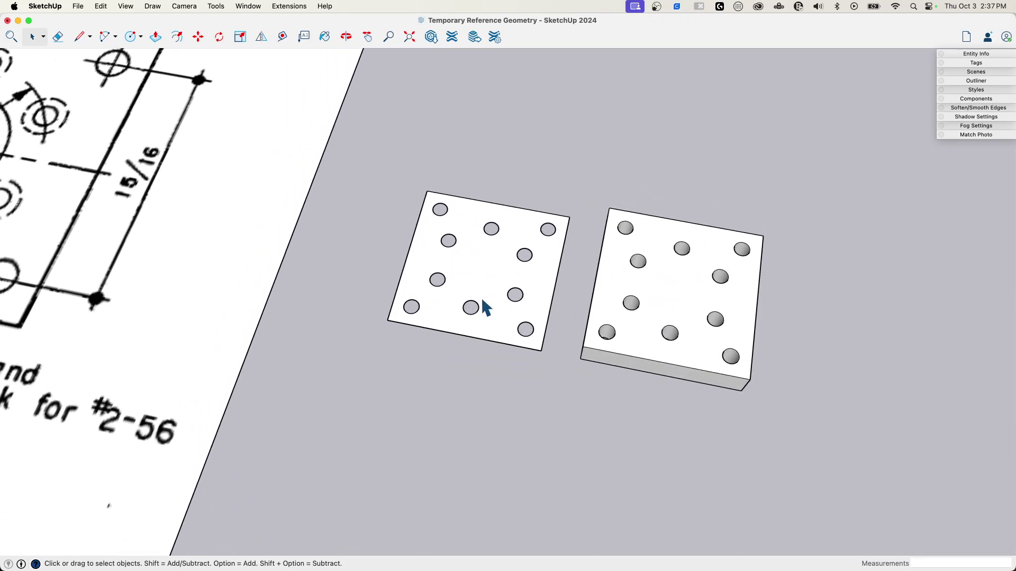
mouse_move(474, 306)
middle_down()
mouse_move(483, 233)
mouse_move(574, 283)
mouse_move(640, 302)
mouse_move(549, 294)
mouse_move(641, 311)
mouse_move(322, 227)
mouse_move(332, 269)
mouse_move(432, 197)
middle_up()
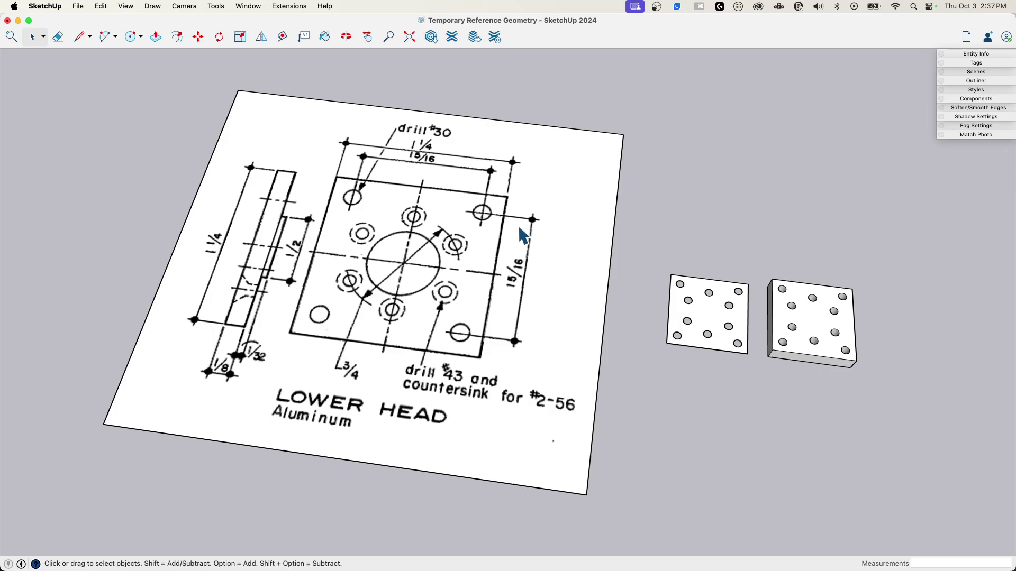
middle_drag(433, 261, 680, 358)
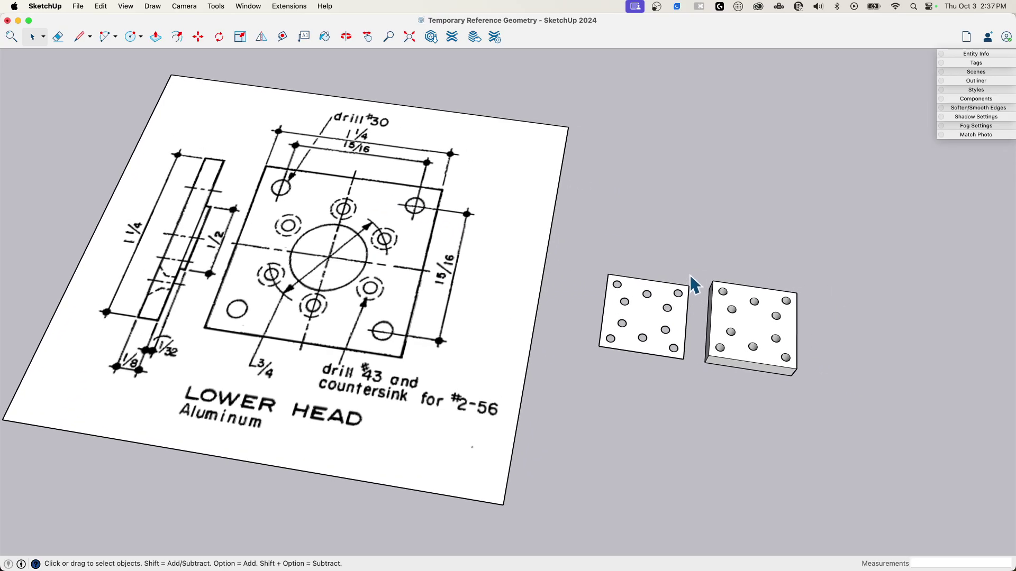
middle_drag(329, 401, 350, 389)
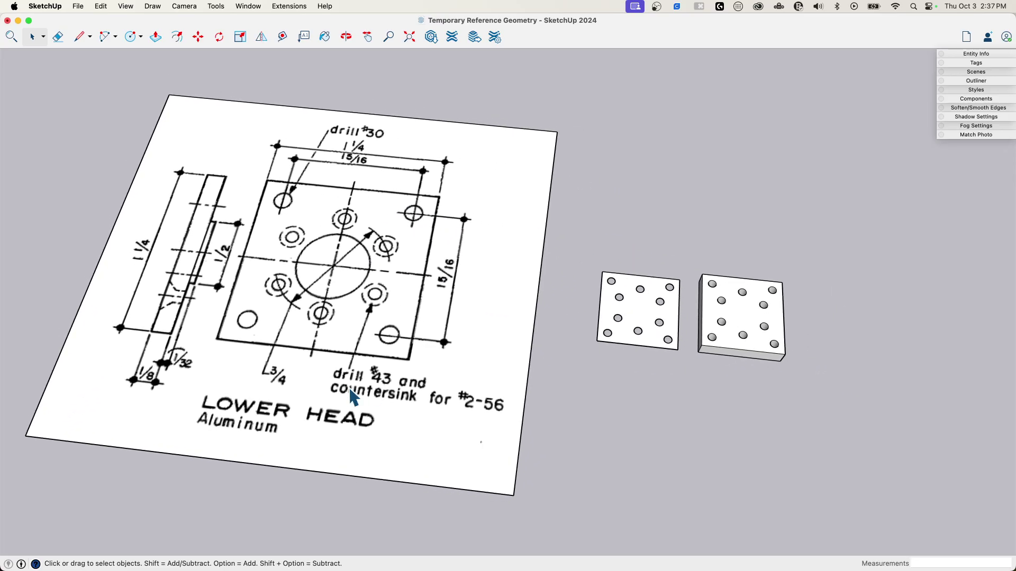